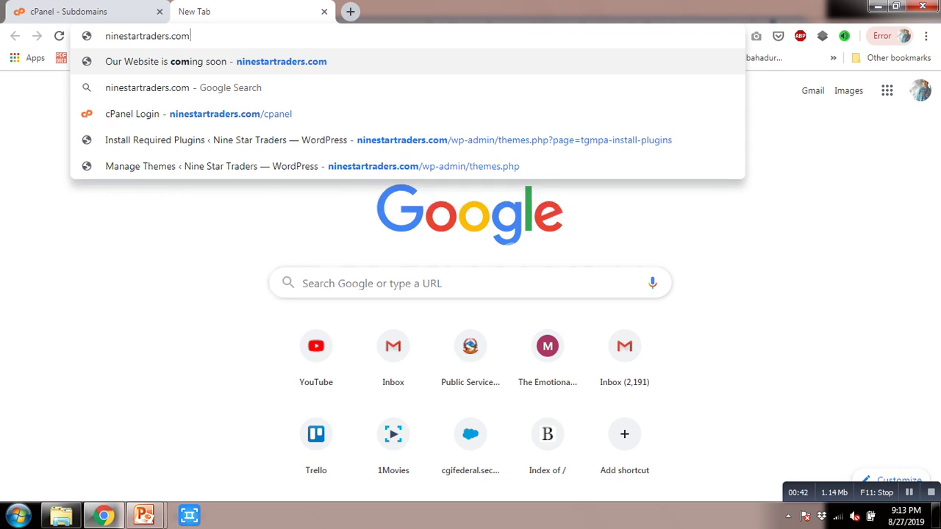
Step: Load the site's /cpanel address and log in to the control panel
{"action": "type", "text": "/cpanel"}
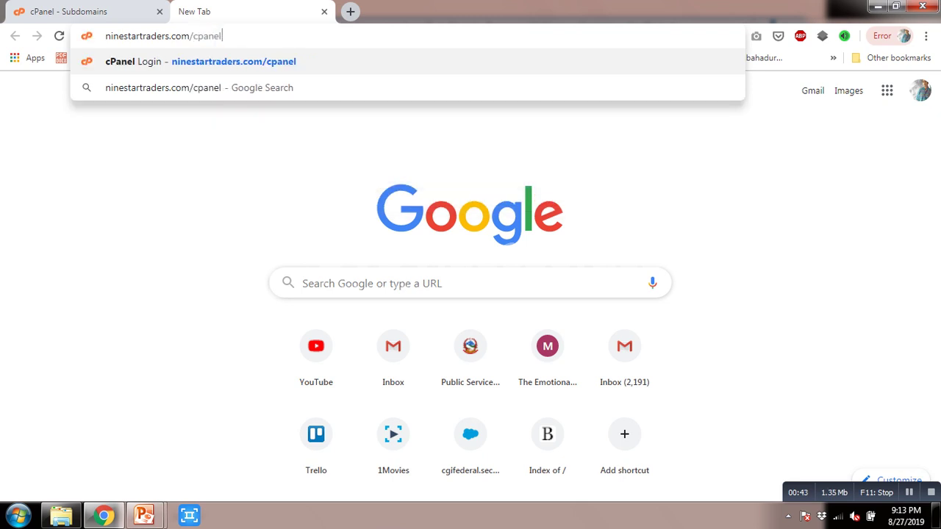
{"action": "key", "text": "Return"}
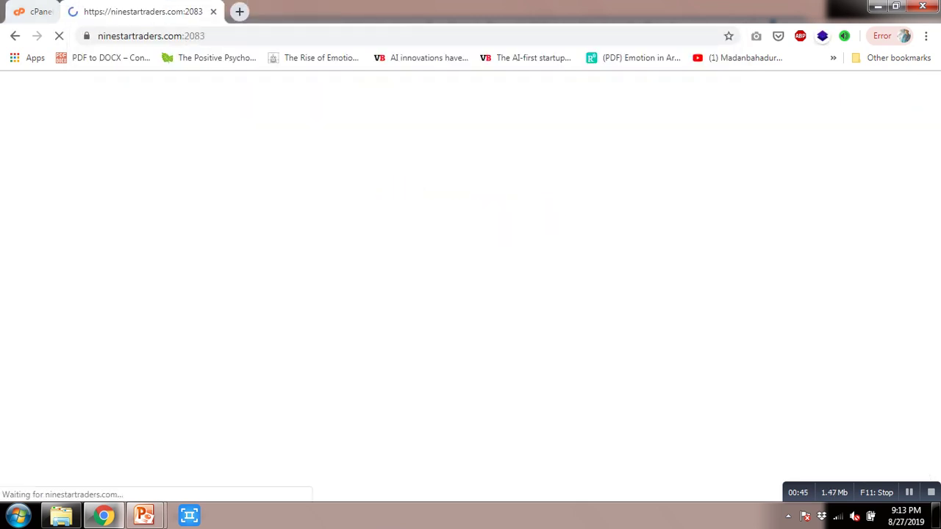
{"action": "key", "text": "Return"}
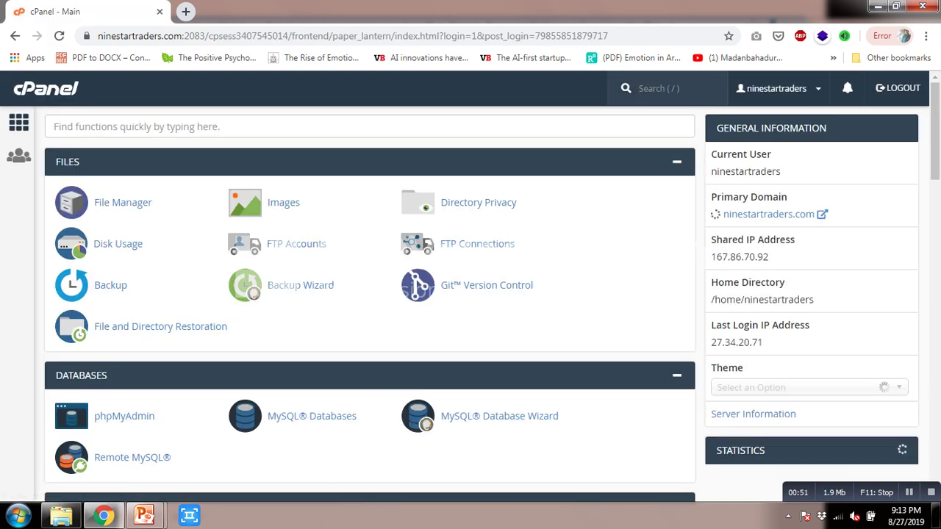
Step: Launch Softaculous Apps Installer from the Software section of cPanel
{"action": "scroll", "coordinate": [367, 295], "scroll_direction": "down", "scroll_amount": 3}
{"action": "scroll", "coordinate": [468, 114], "scroll_direction": "down", "scroll_amount": 6}
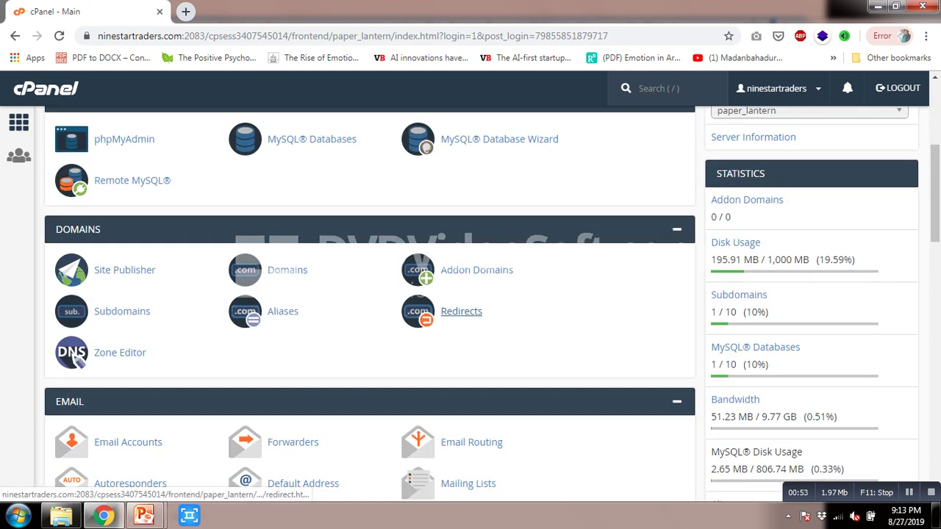
{"action": "scroll", "coordinate": [441, 323], "scroll_direction": "down", "scroll_amount": 5}
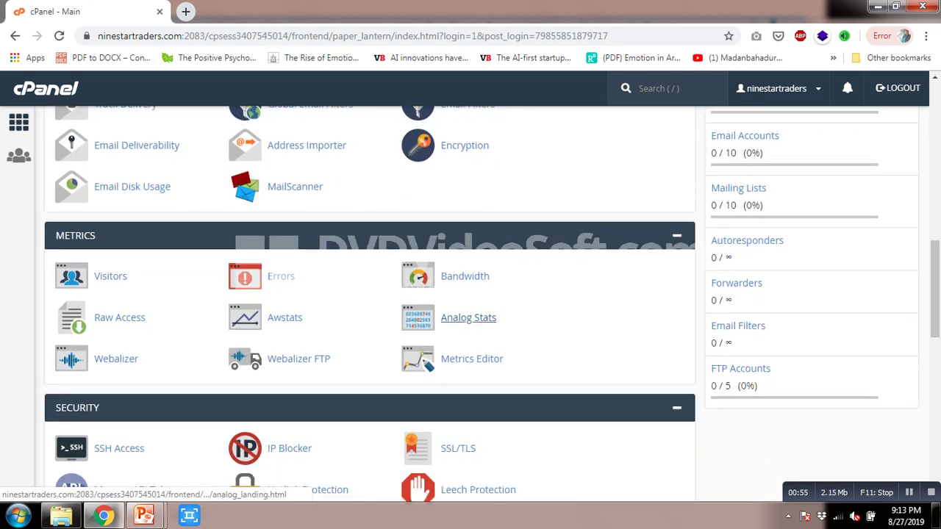
{"action": "scroll", "coordinate": [151, 298], "scroll_direction": "down", "scroll_amount": 1}
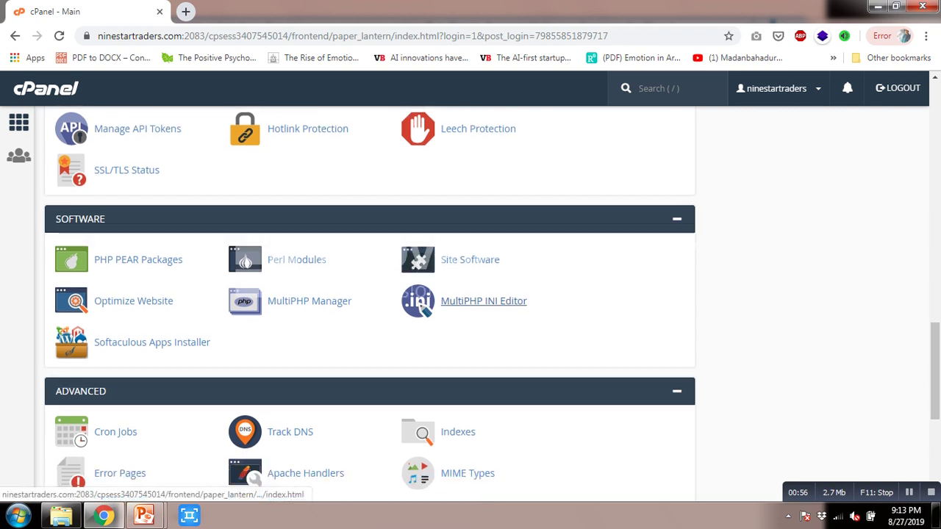
{"action": "left_click", "coordinate": [152, 298]}
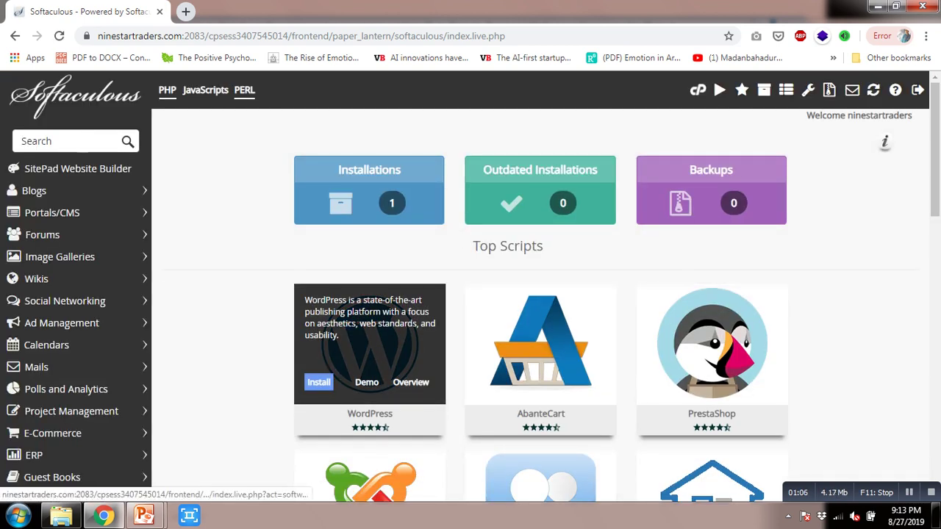
Step: Start a new WordPress 5.2.2 installation and review the setup form
{"action": "left_click", "coordinate": [318, 382]}
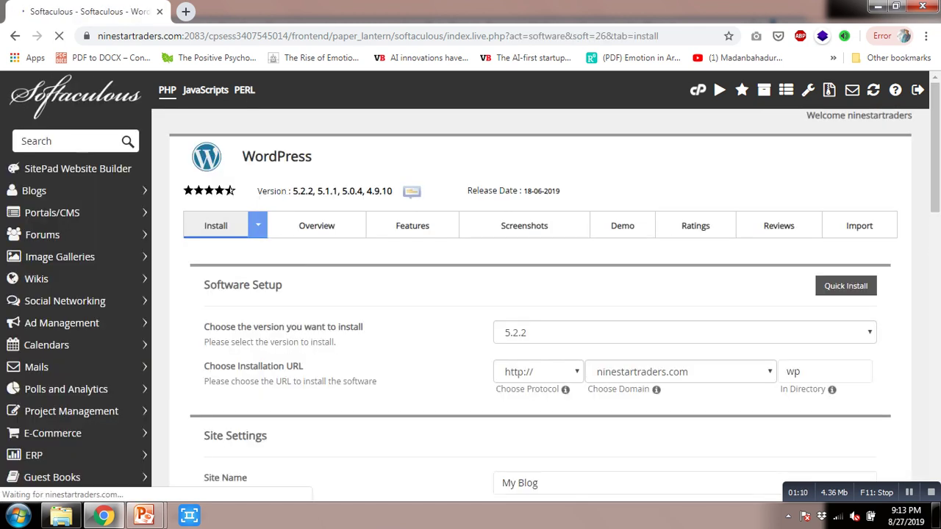
{"action": "scroll", "coordinate": [544, 294], "scroll_direction": "down", "scroll_amount": 4}
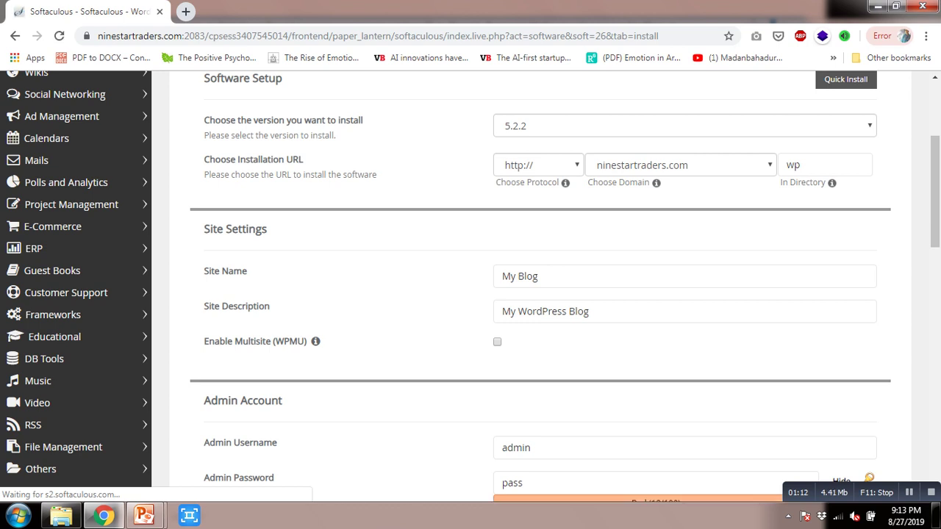
{"action": "scroll", "coordinate": [544, 294], "scroll_direction": "down", "scroll_amount": 1}
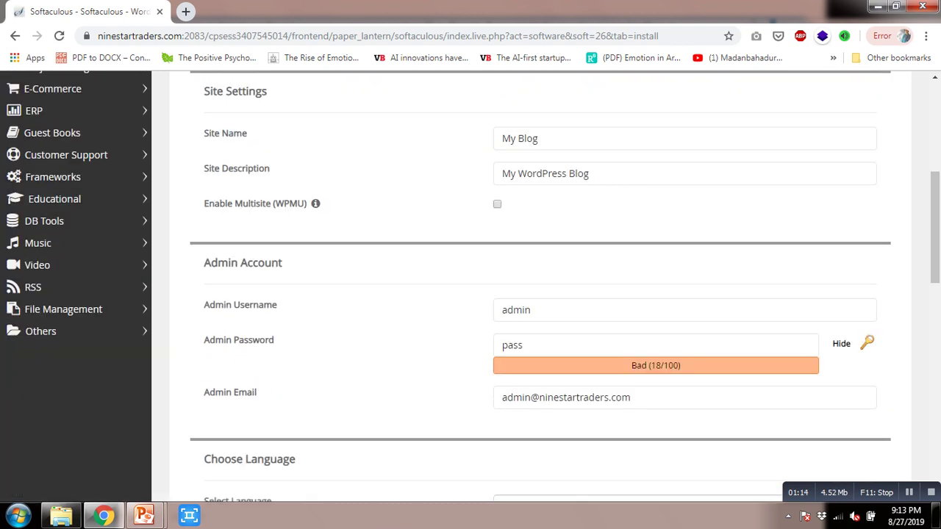
{"action": "scroll", "coordinate": [544, 294], "scroll_direction": "up", "scroll_amount": 3}
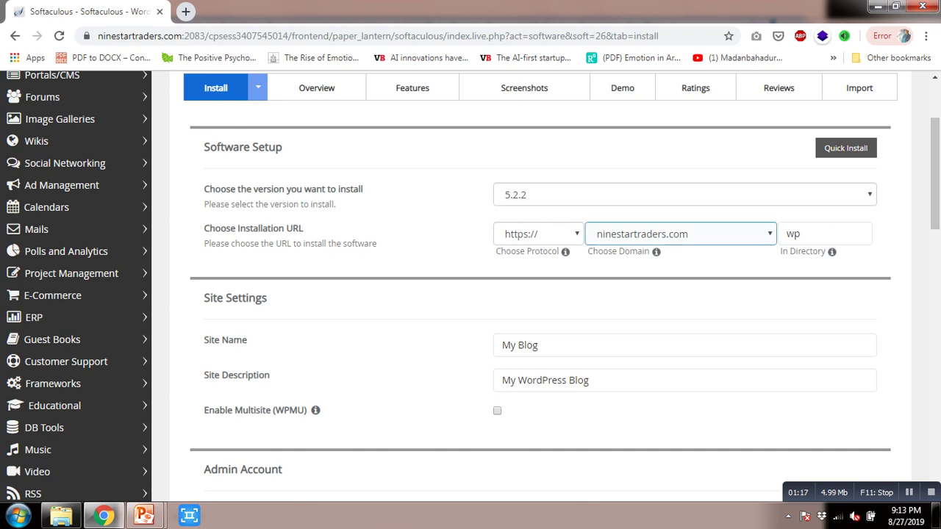
Step: Change the install directory from wp to mysite
{"action": "left_click", "coordinate": [800, 234]}
{"action": "left_click_drag", "start_coordinate": [799, 234], "coordinate": [786, 234]}
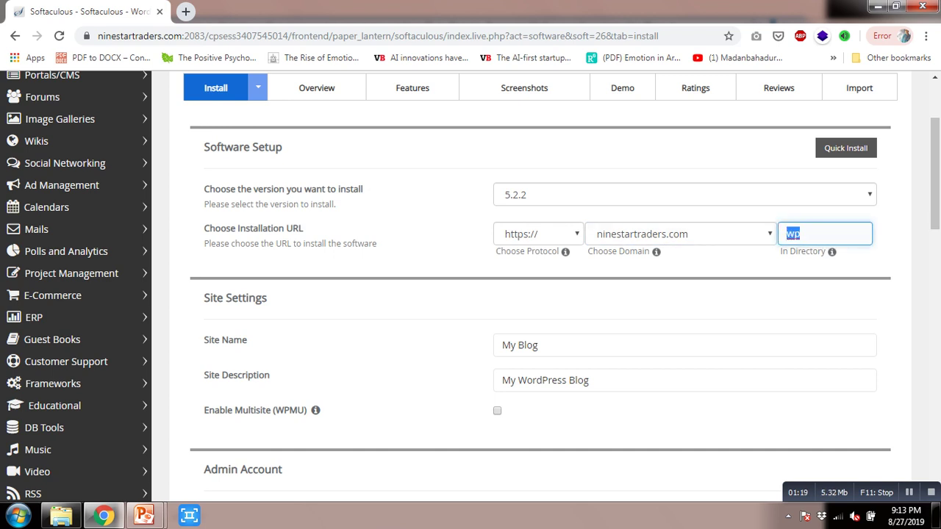
{"action": "type", "text": "mysite"}
Step: Enter site name 'Nine Star Traders' and description 'An E commerce site', fixing the spelling
{"action": "key", "text": "Tab"}
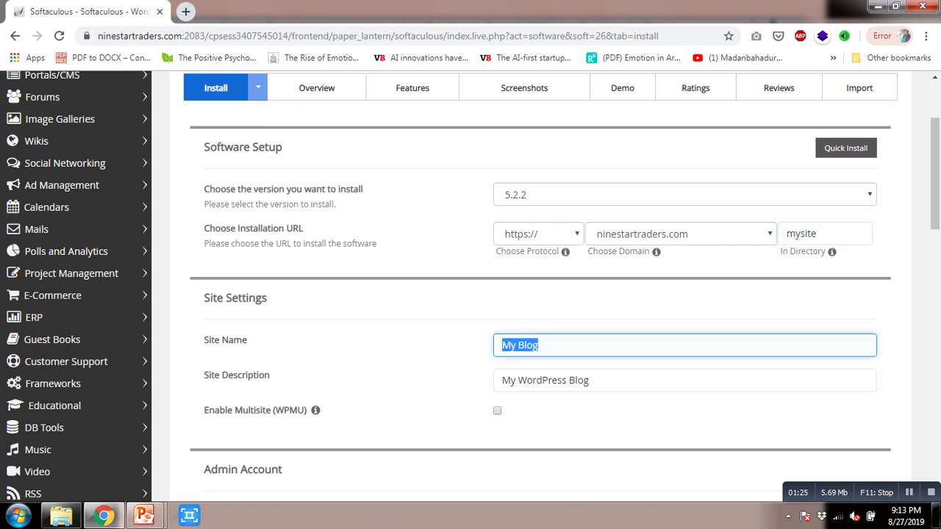
{"action": "type", "text": "Ni"}
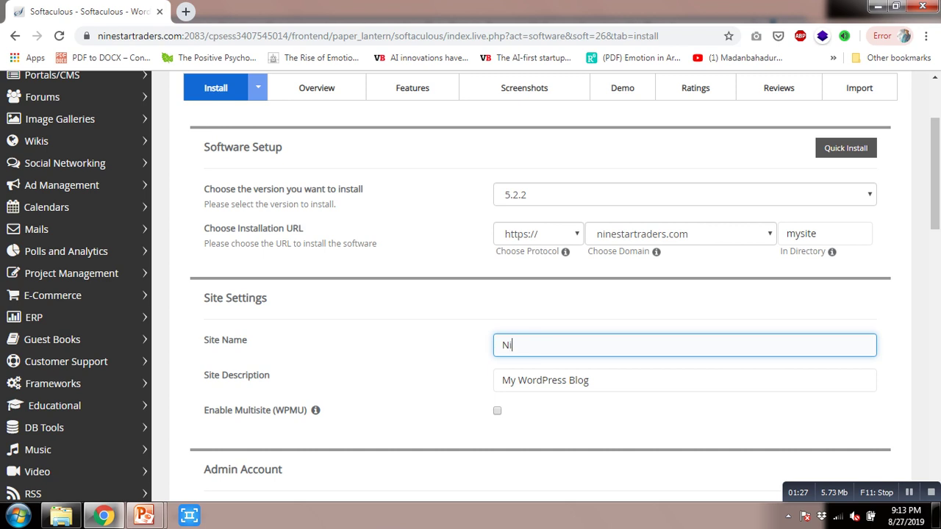
{"action": "type", "text": "ne Star Traders"}
{"action": "key", "text": "Tab"}
{"action": "type", "text": "A"}
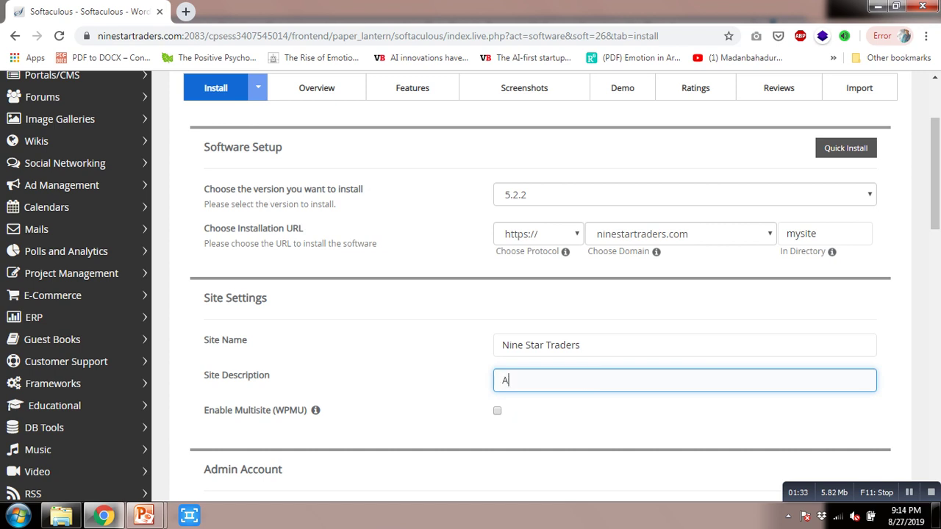
{"action": "type", "text": "n E commerce sit"}
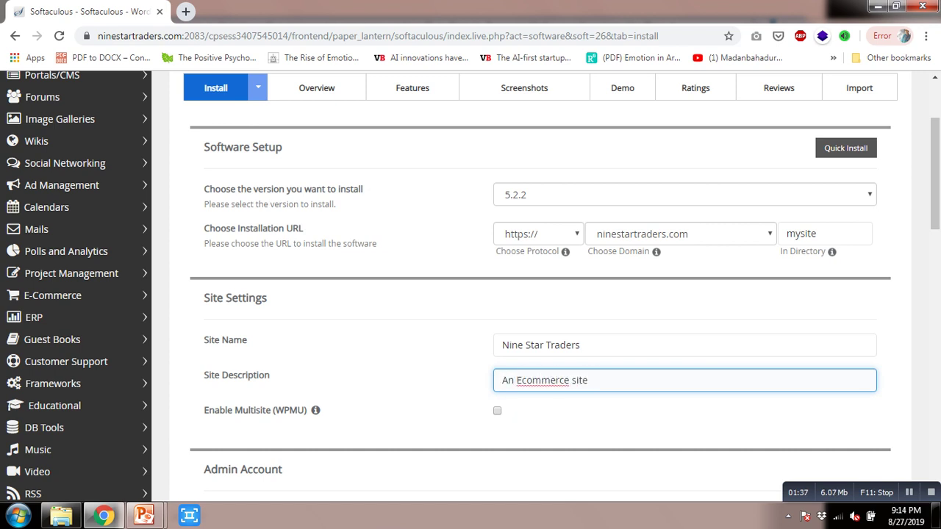
{"action": "type", "text": "e"}
{"action": "right_click", "coordinate": [541, 380]}
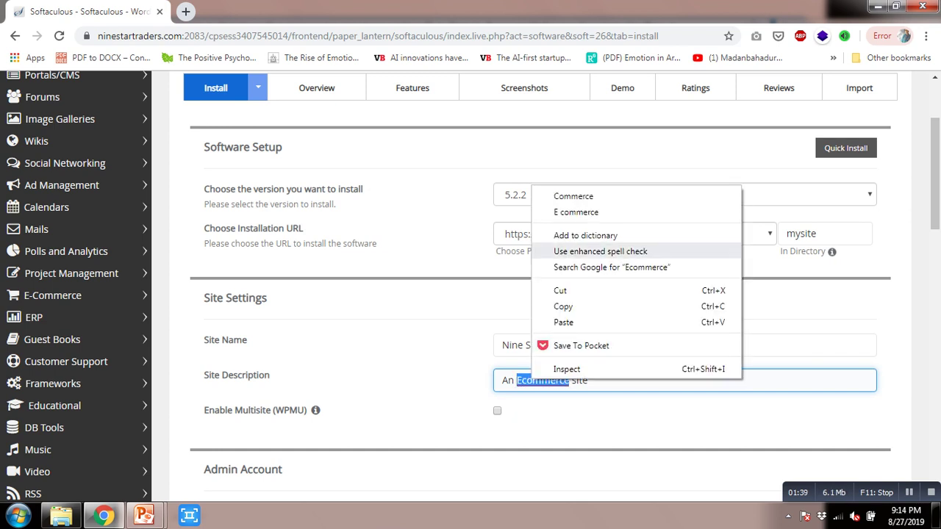
{"action": "left_click", "coordinate": [567, 211]}
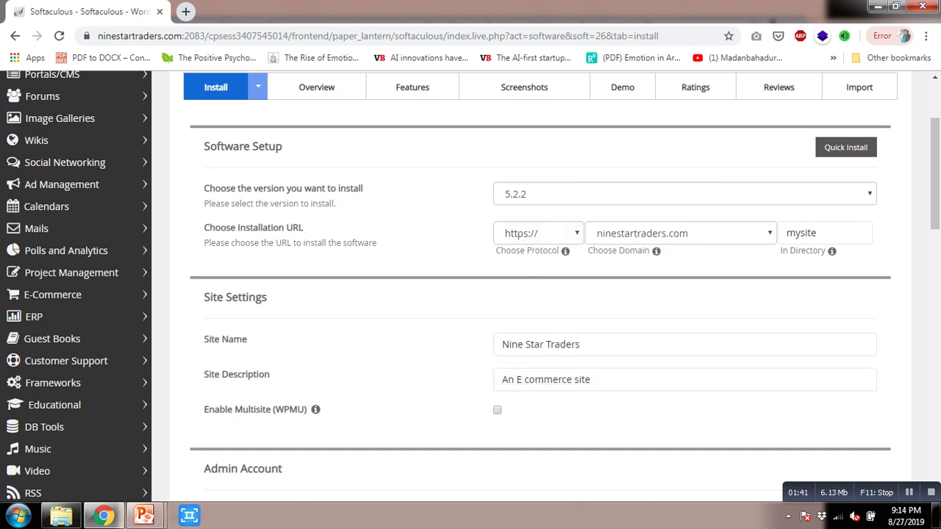
Step: Replace the default admin password with a new strong password
{"action": "scroll", "coordinate": [540, 294], "scroll_direction": "down", "scroll_amount": 3}
{"action": "left_click", "coordinate": [512, 345]}
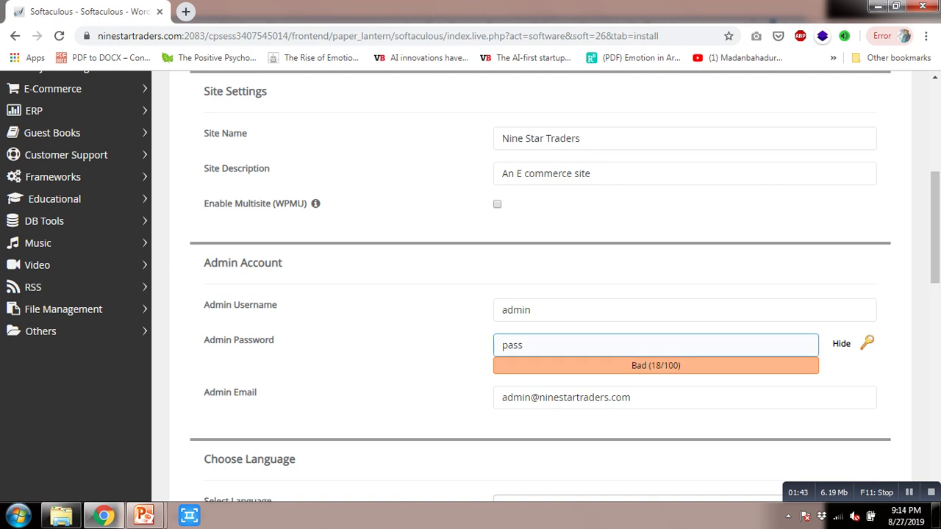
{"action": "double_click", "coordinate": [513, 345]}
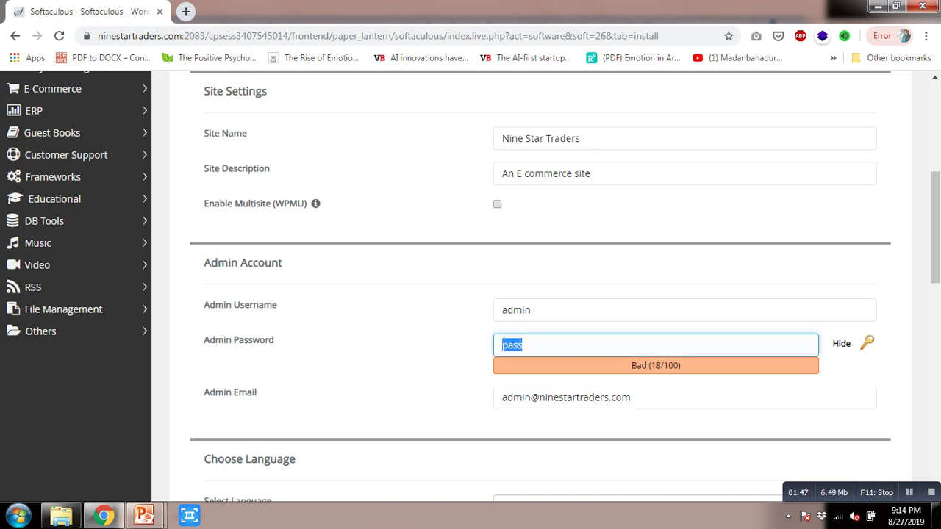
{"action": "left_click", "coordinate": [841, 343]}
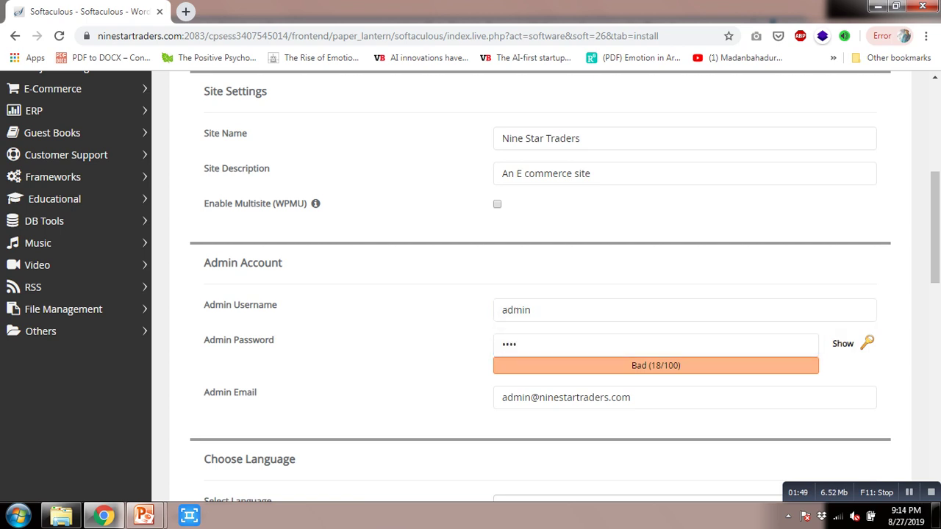
{"action": "key", "text": "ctrl+a"}
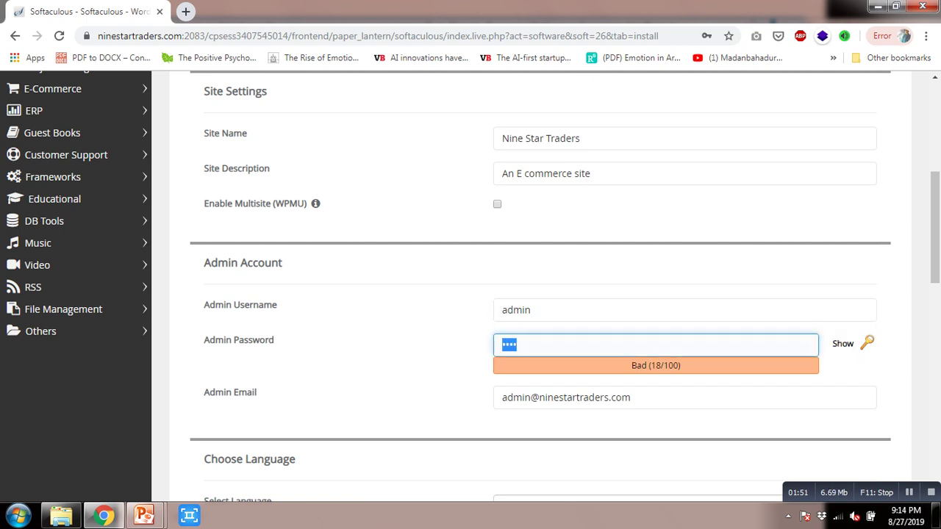
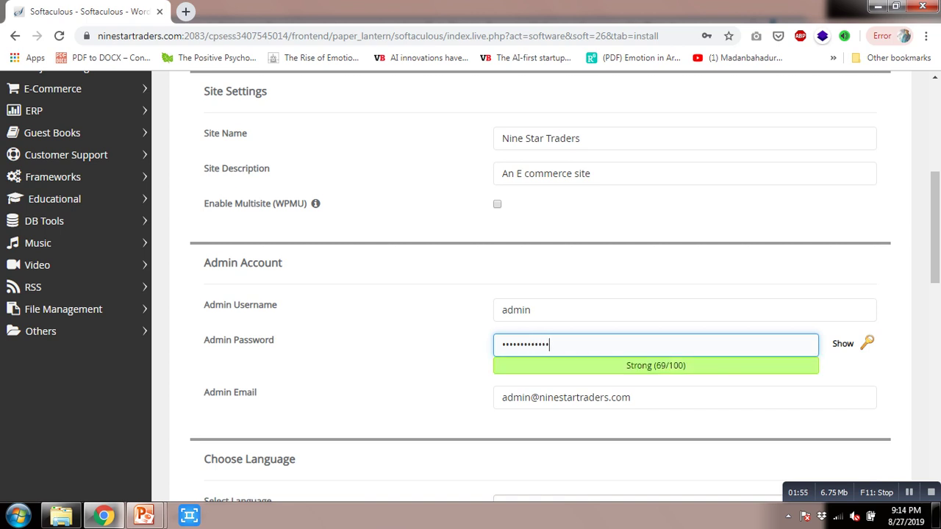
Step: Replace the admin e-mail with the owner's address from autofill
{"action": "scroll", "coordinate": [540, 287], "scroll_direction": "down", "scroll_amount": 4}
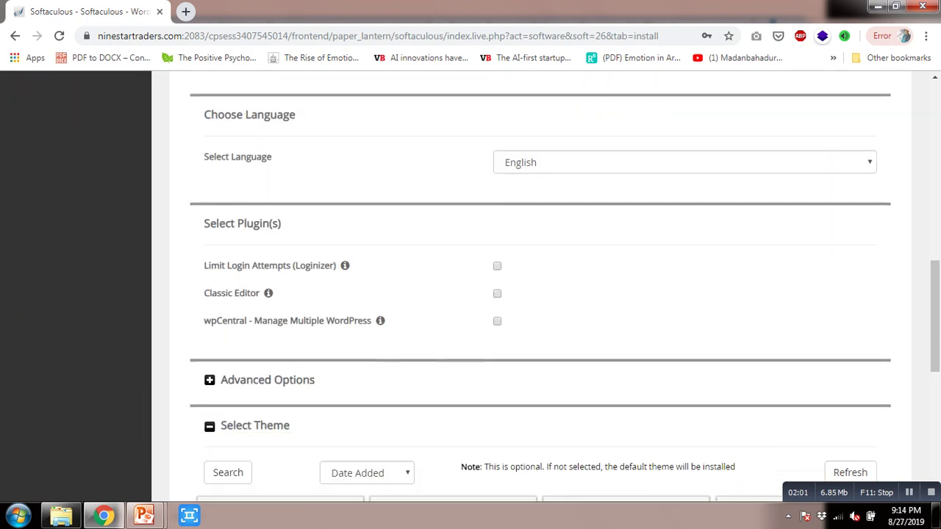
{"action": "scroll", "coordinate": [540, 295], "scroll_direction": "down", "scroll_amount": 2}
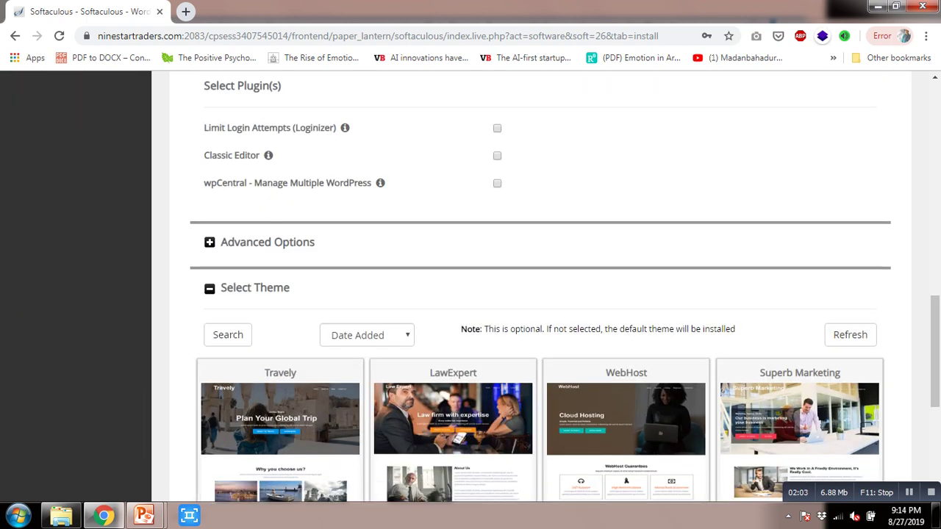
{"action": "scroll", "coordinate": [540, 287], "scroll_direction": "up", "scroll_amount": 2}
{"action": "scroll", "coordinate": [541, 287], "scroll_direction": "up", "scroll_amount": 3}
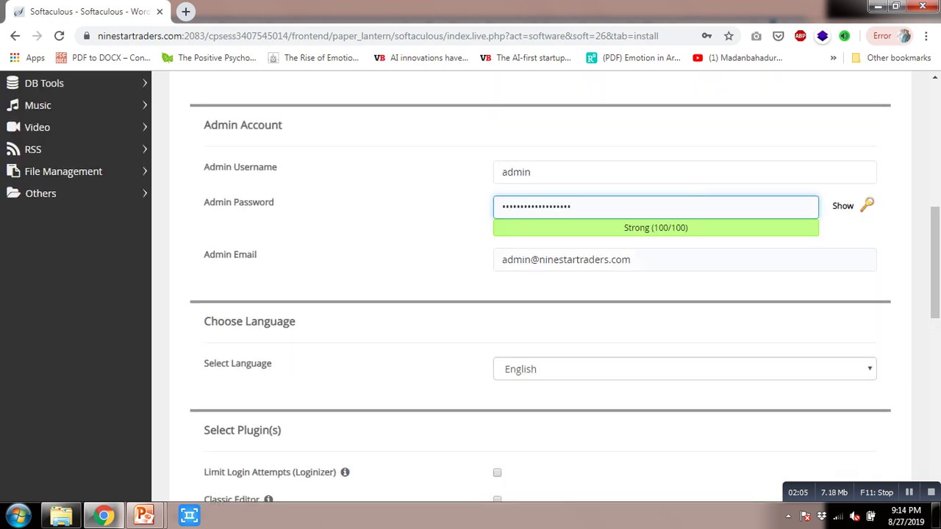
{"action": "left_click", "coordinate": [566, 259]}
{"action": "key", "text": "ctrl+a"}
{"action": "type", "text": "rus"}
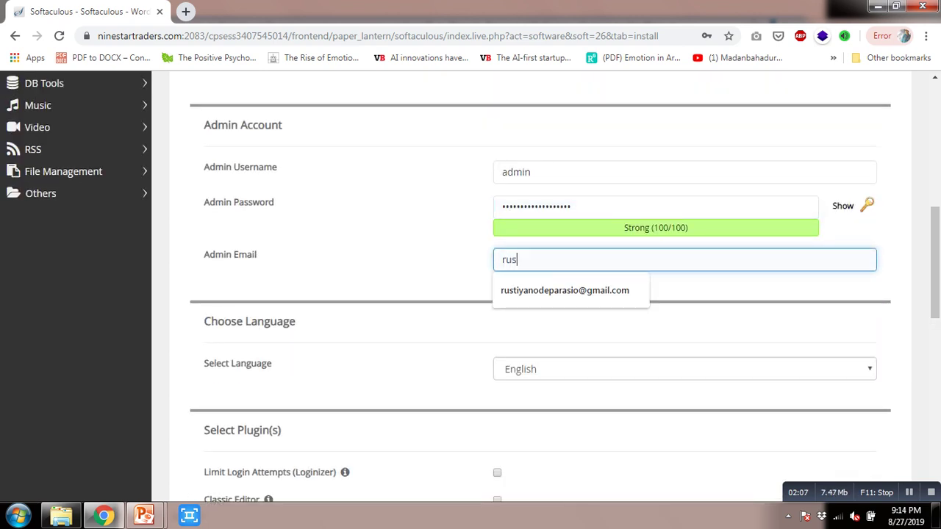
{"action": "key", "text": "Down"}
{"action": "key", "text": "Return"}
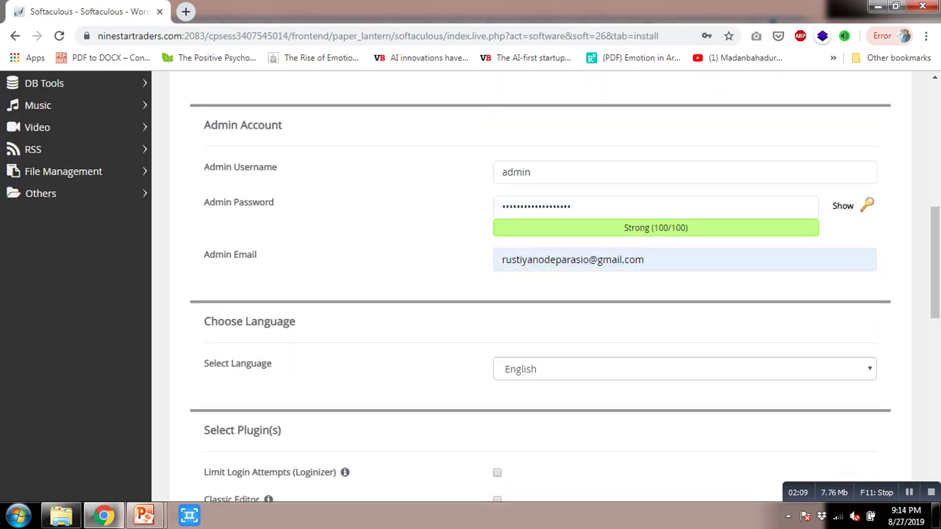
Step: Run the WordPress installation for ninestartraders.com/mysite
{"action": "scroll", "coordinate": [541, 286], "scroll_direction": "down", "scroll_amount": 5}
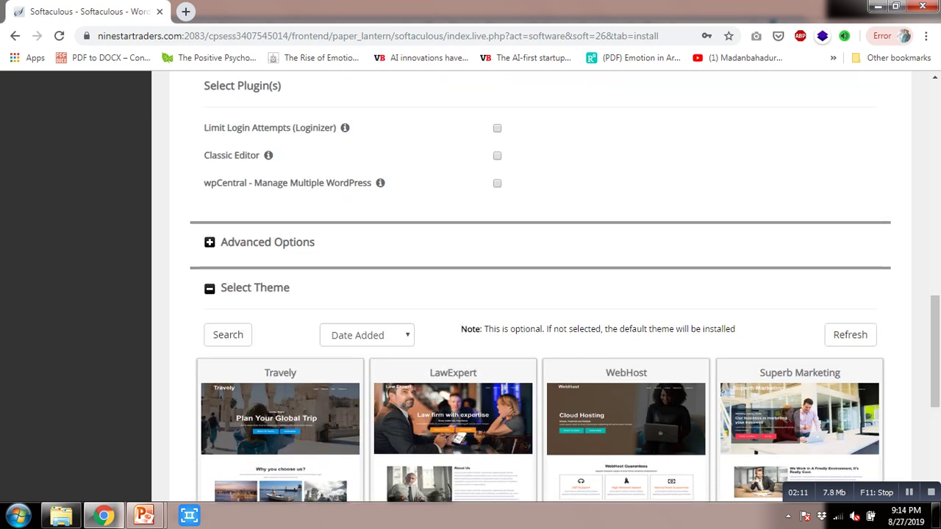
{"action": "scroll", "coordinate": [541, 287], "scroll_direction": "down", "scroll_amount": 5}
{"action": "left_click", "coordinate": [538, 331]}
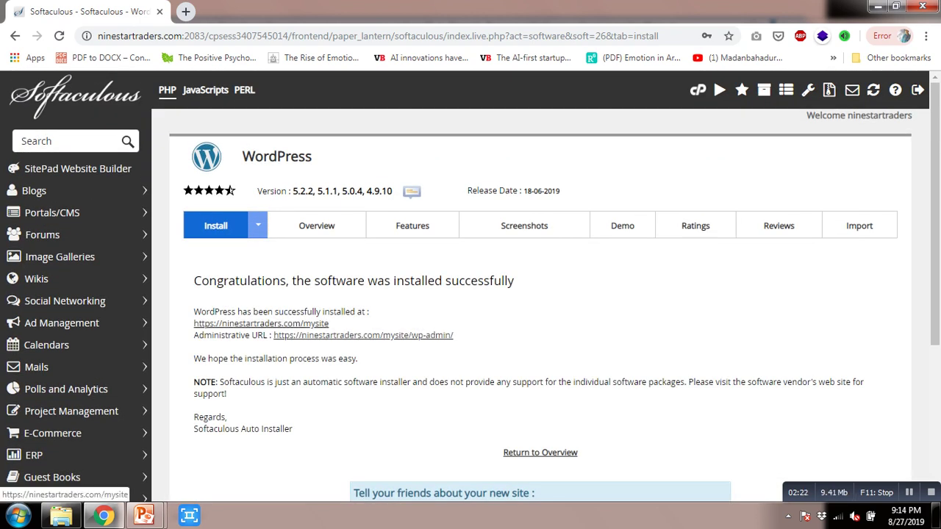
Step: Visit the new Nine Star Traders site at mysite and view its Hello world! post
{"action": "left_click", "coordinate": [261, 324]}
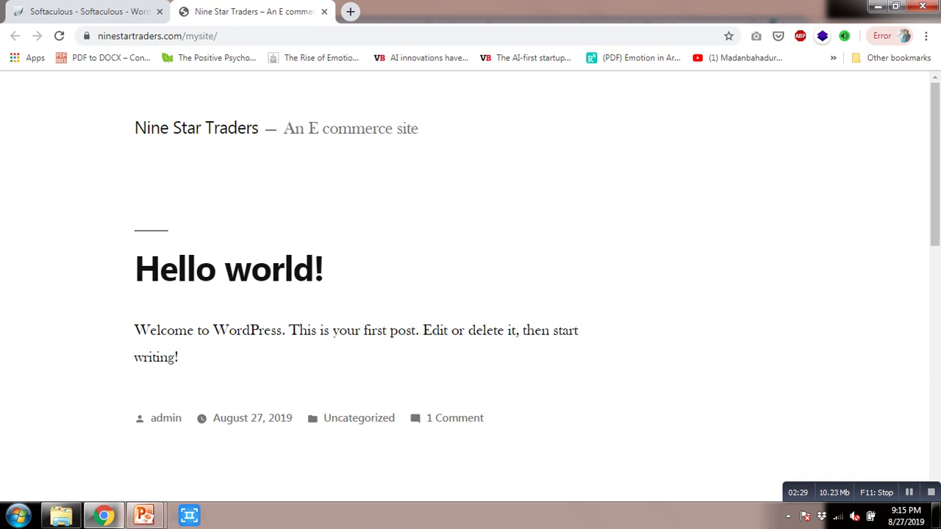
{"action": "scroll", "coordinate": [471, 294], "scroll_direction": "down", "scroll_amount": 2}
{"action": "scroll", "coordinate": [471, 295], "scroll_direction": "up", "scroll_amount": 1}
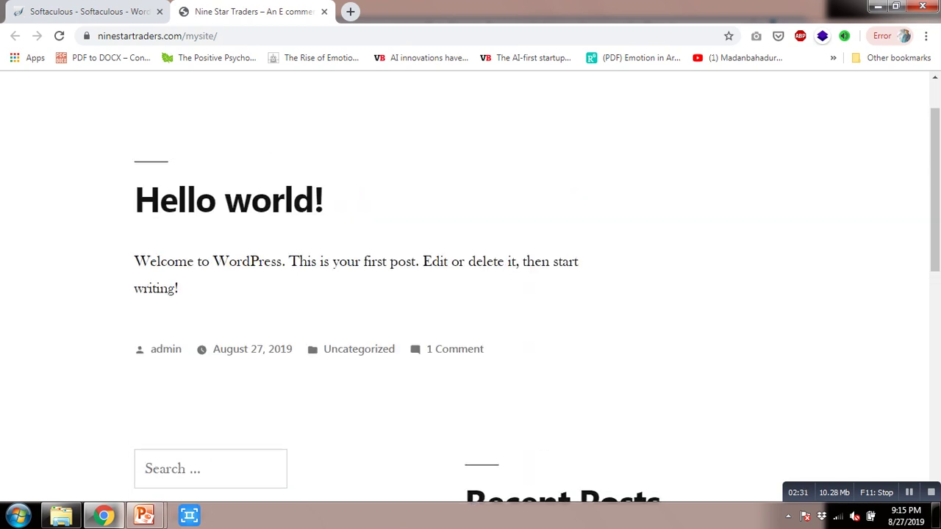
Step: Advance the PowerPoint slide show to 'Step 2: Upload THEME' and return to Chrome
{"action": "mouse_move", "coordinate": [144, 515]}
{"action": "left_click", "coordinate": [303, 400]}
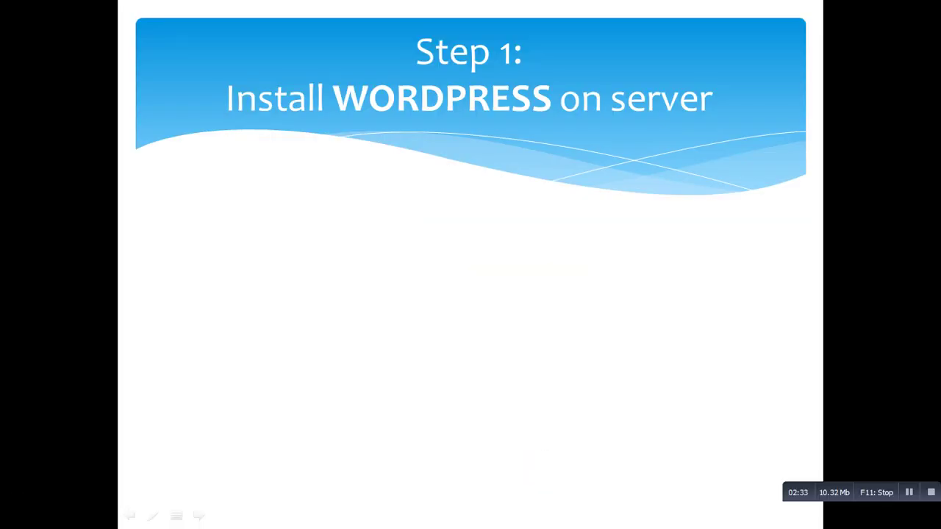
{"action": "key", "text": "Right"}
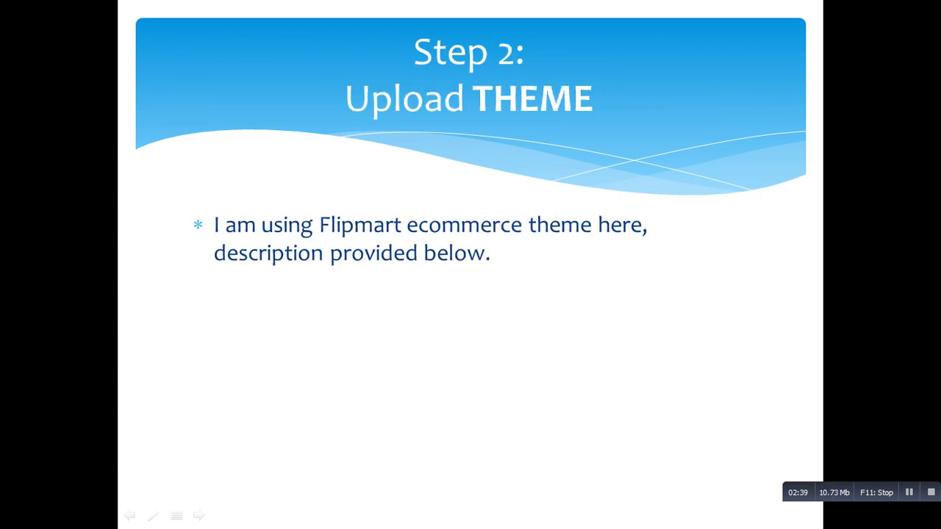
{"action": "key", "text": "alt+Tab"}
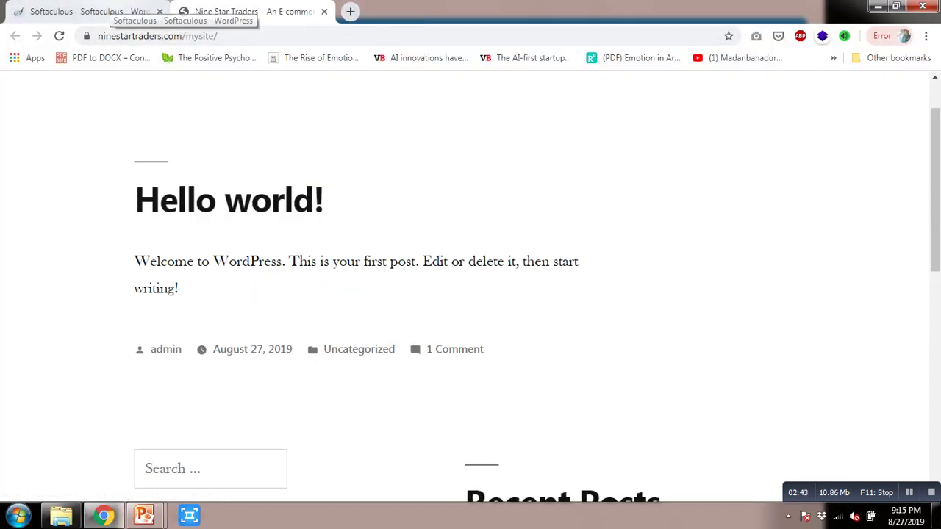
Step: Open the Nine Star Traders wp-admin Dashboard via the Administrative URL on the success page
{"action": "left_click", "coordinate": [111, 10]}
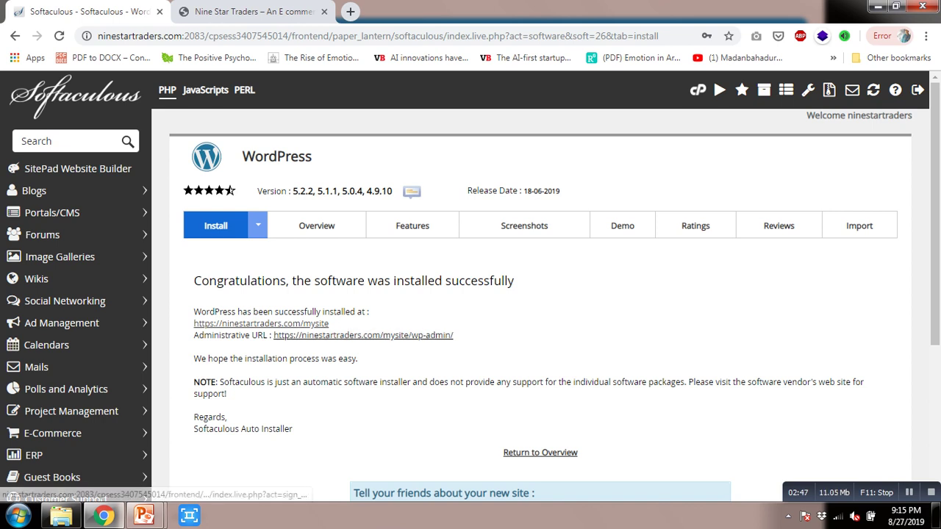
{"action": "left_click", "coordinate": [363, 336]}
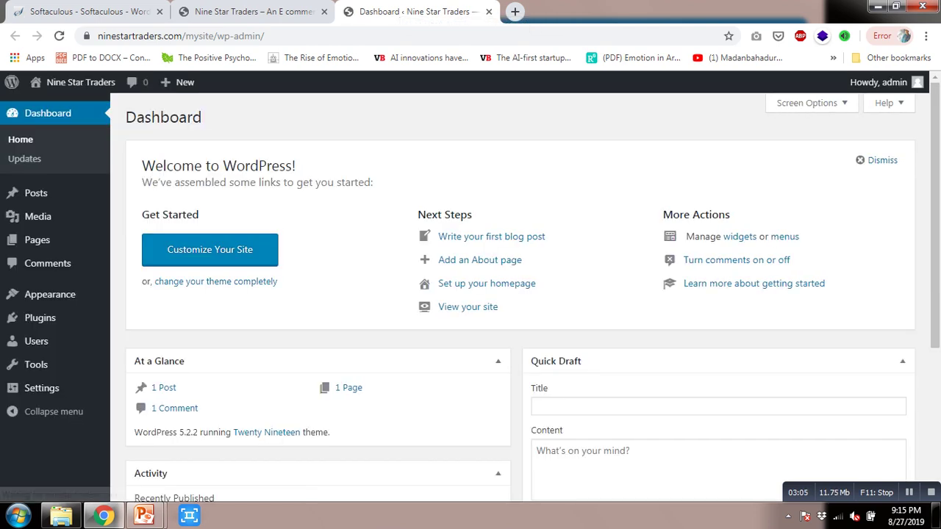
Step: Go to Appearance > Themes > Add New and bring up the Upload Theme .zip form
{"action": "mouse_move", "coordinate": [50, 294]}
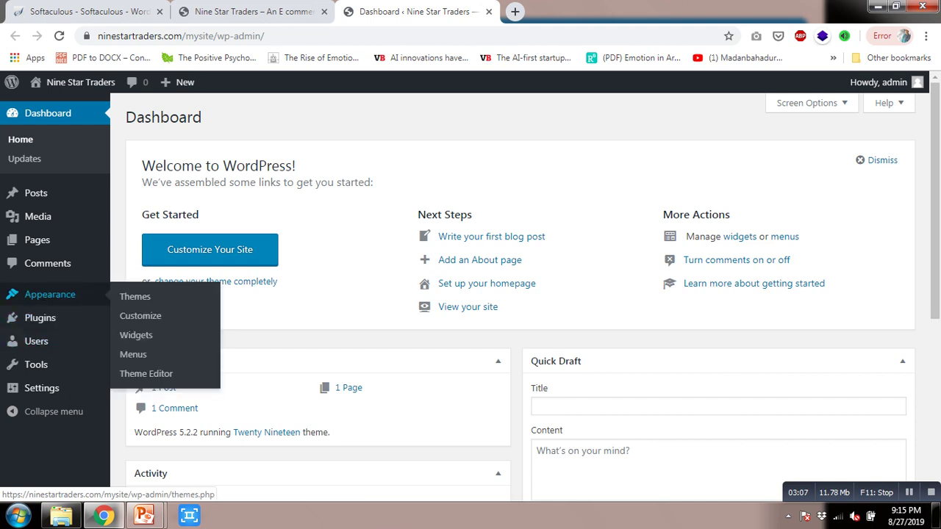
{"action": "left_click", "coordinate": [134, 296]}
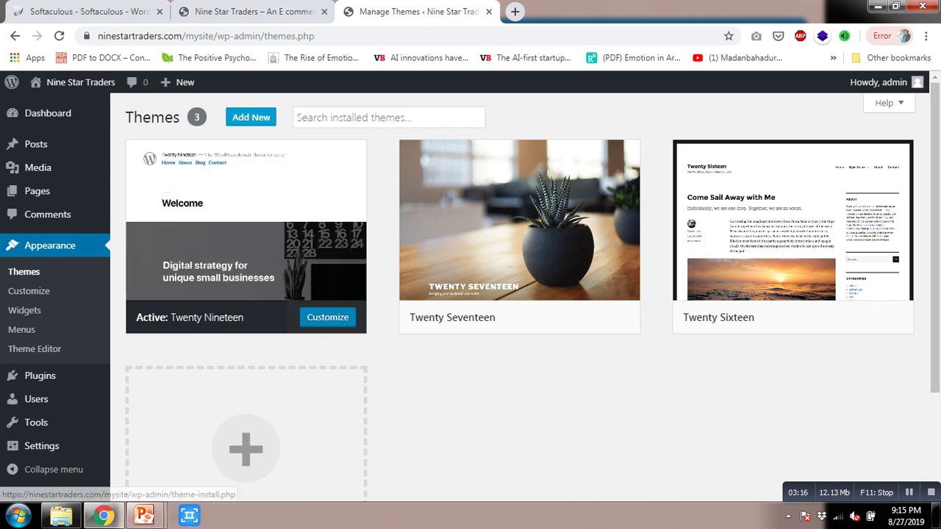
{"action": "left_click", "coordinate": [251, 117]}
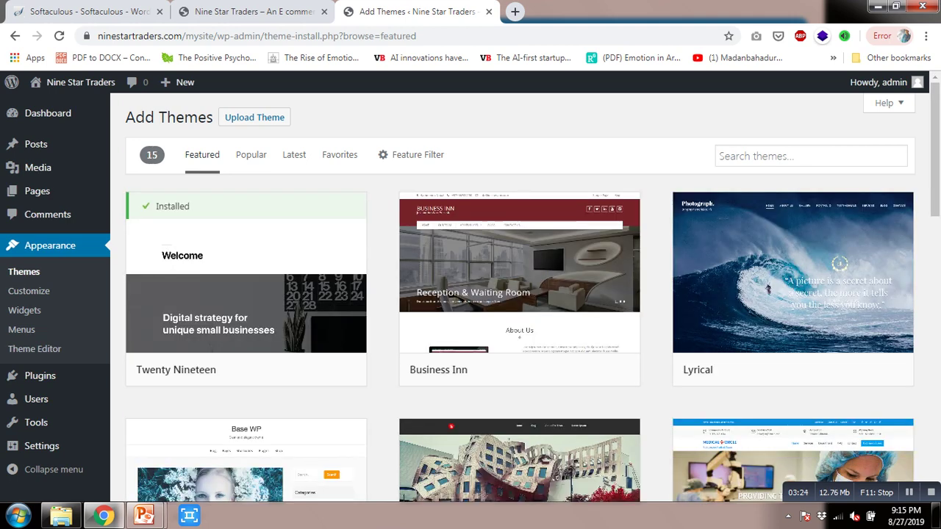
{"action": "scroll", "coordinate": [519, 294], "scroll_direction": "down", "scroll_amount": 3}
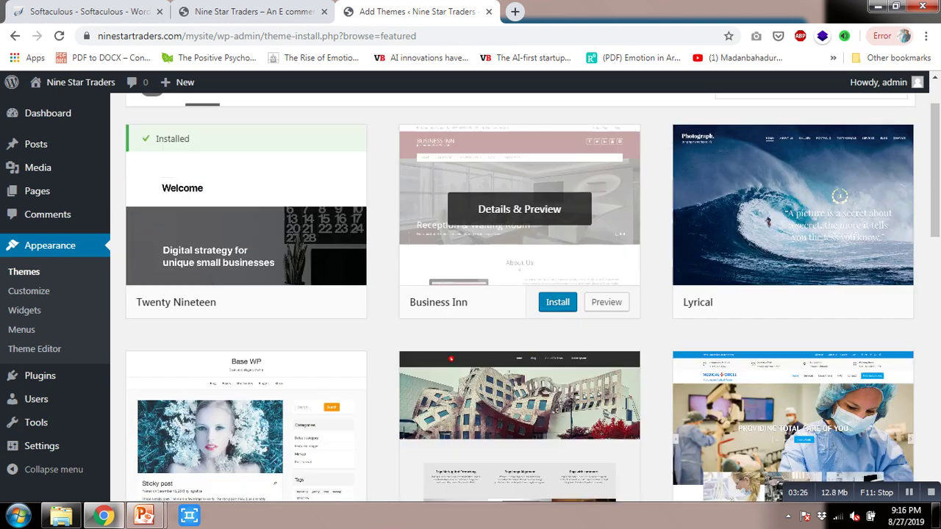
{"action": "scroll", "coordinate": [519, 296], "scroll_direction": "down", "scroll_amount": 3}
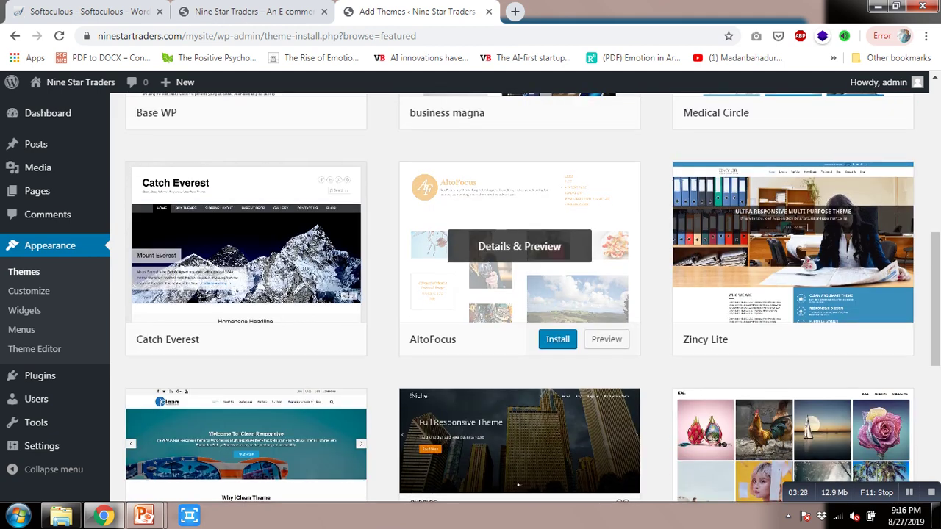
{"action": "scroll", "coordinate": [533, 308], "scroll_direction": "down", "scroll_amount": 4}
{"action": "scroll", "coordinate": [534, 309], "scroll_direction": "up", "scroll_amount": 5}
{"action": "scroll", "coordinate": [519, 294], "scroll_direction": "up", "scroll_amount": 6}
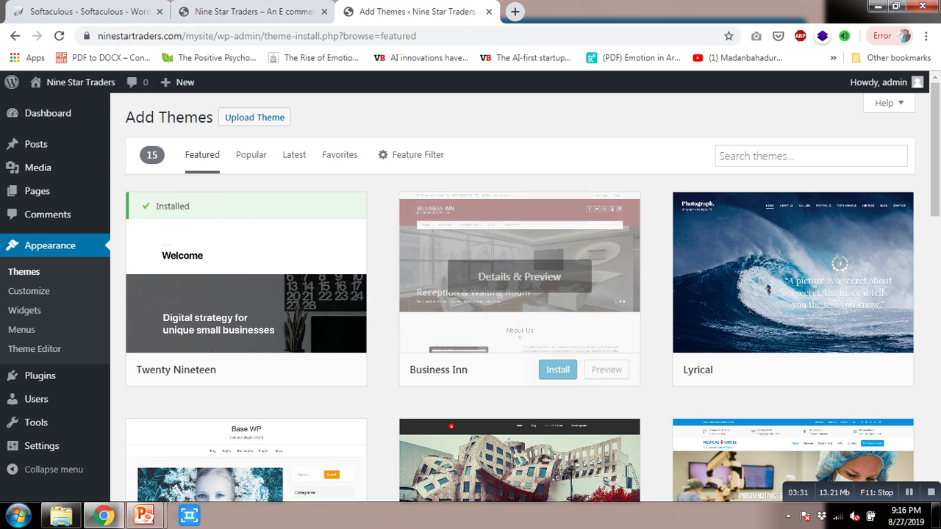
{"action": "left_click", "coordinate": [254, 118]}
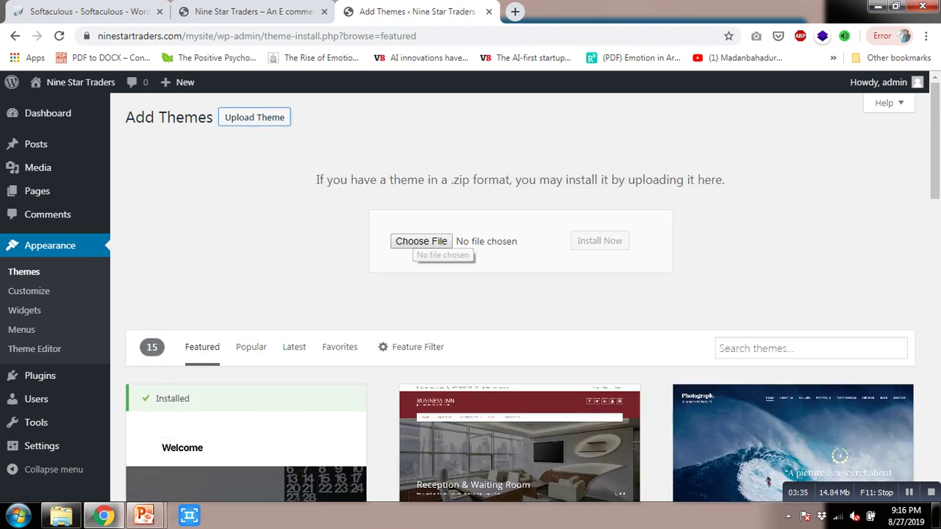
Step: Upload and install flipmart.zip, then return to the themes list showing 4 themes
{"action": "left_click", "coordinate": [420, 244]}
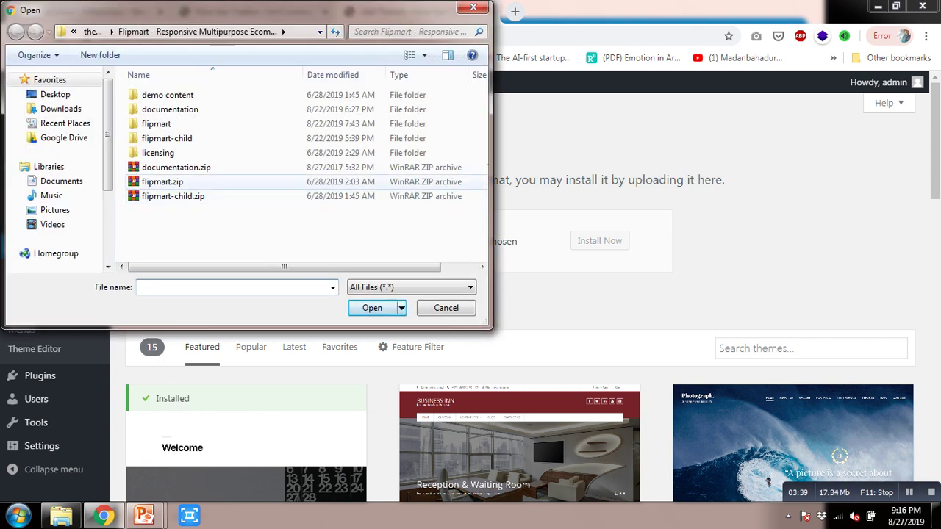
{"action": "double_click", "coordinate": [161, 182]}
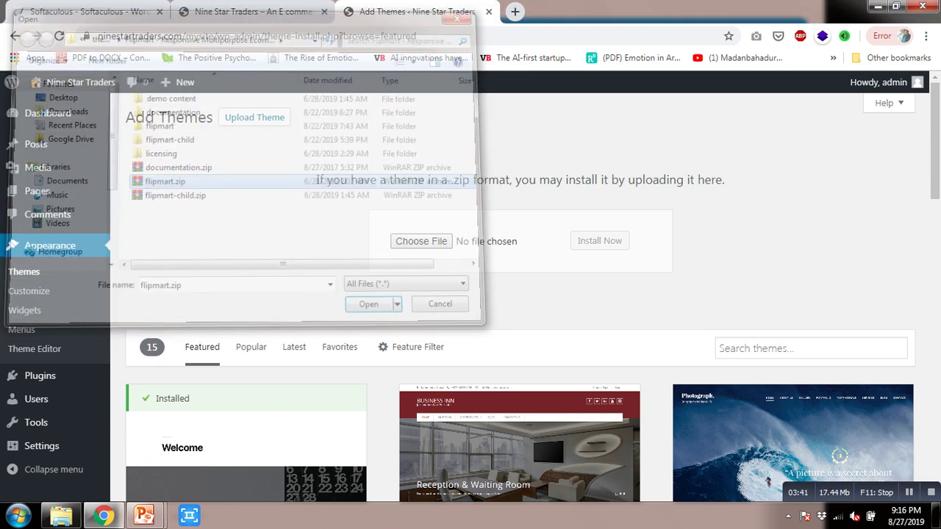
{"action": "left_click", "coordinate": [599, 240]}
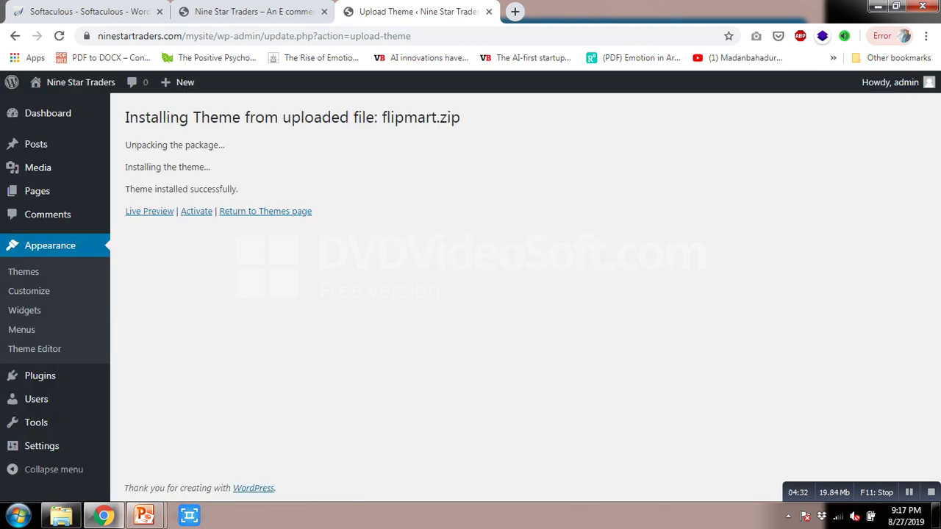
{"action": "left_click", "coordinate": [266, 211]}
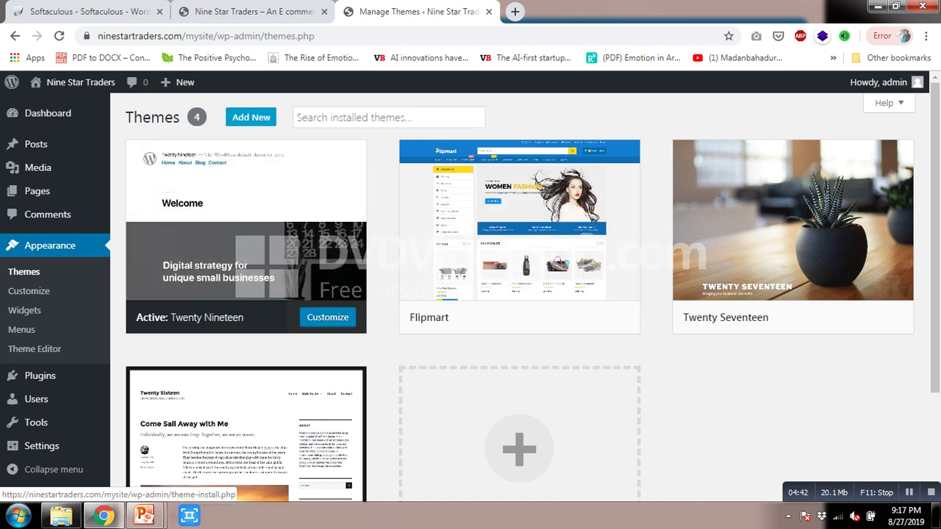
Step: Upload and install flipmart-child.zip so Flipmart - ChildTheme joins 5 installed themes
{"action": "left_click", "coordinate": [250, 117]}
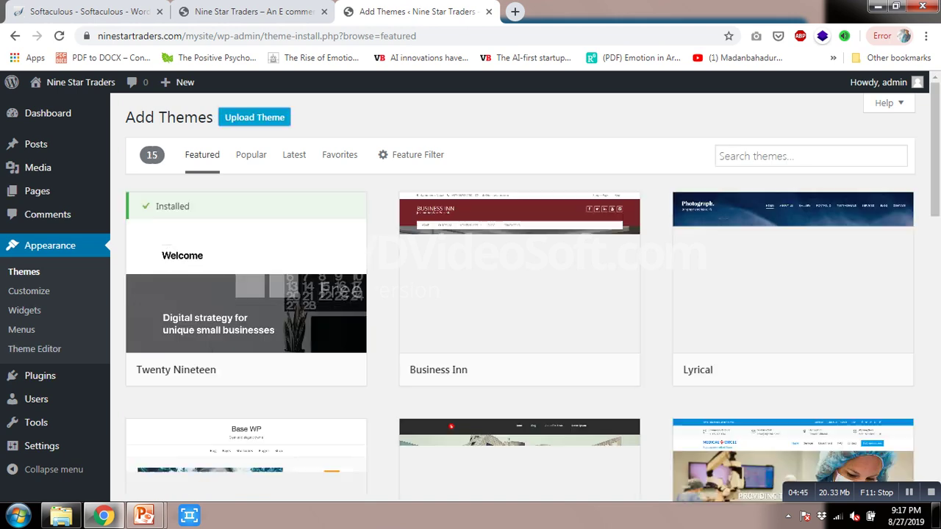
{"action": "left_click", "coordinate": [251, 117]}
{"action": "left_click", "coordinate": [421, 242]}
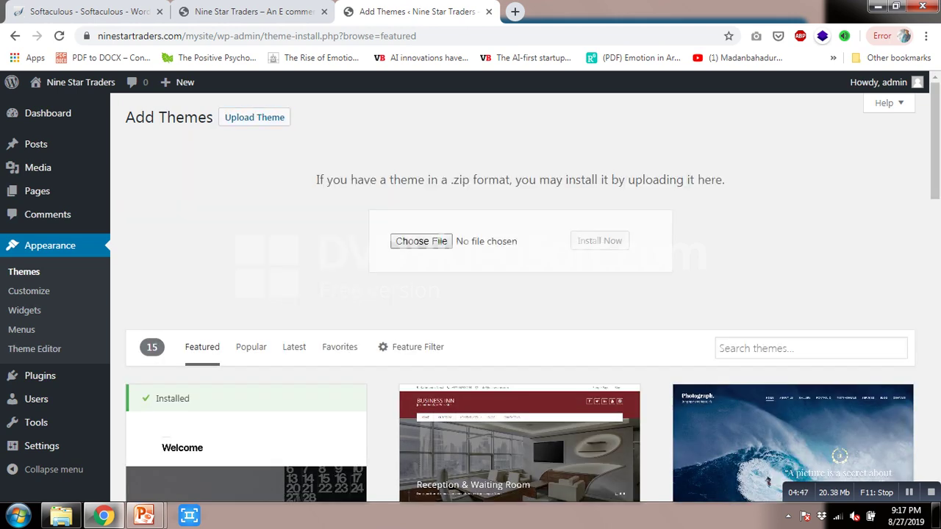
{"action": "left_click", "coordinate": [173, 196]}
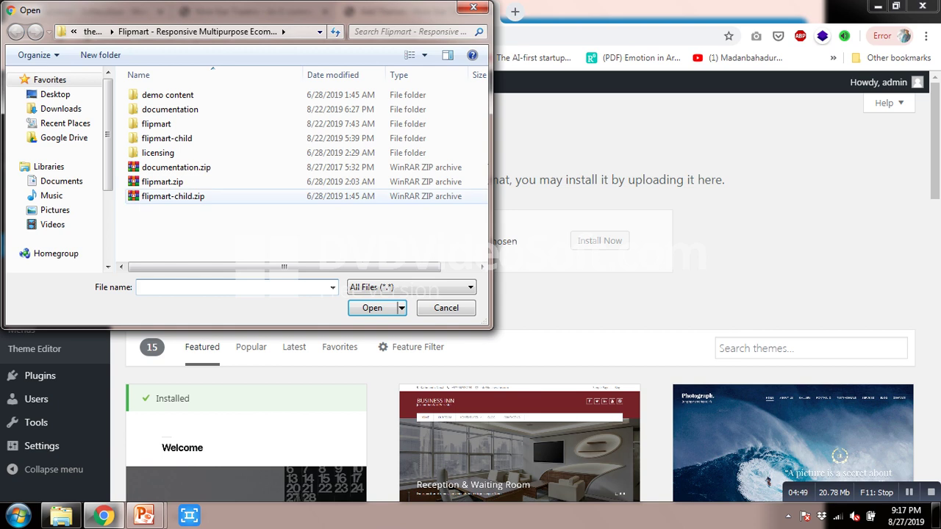
{"action": "key", "text": "Return"}
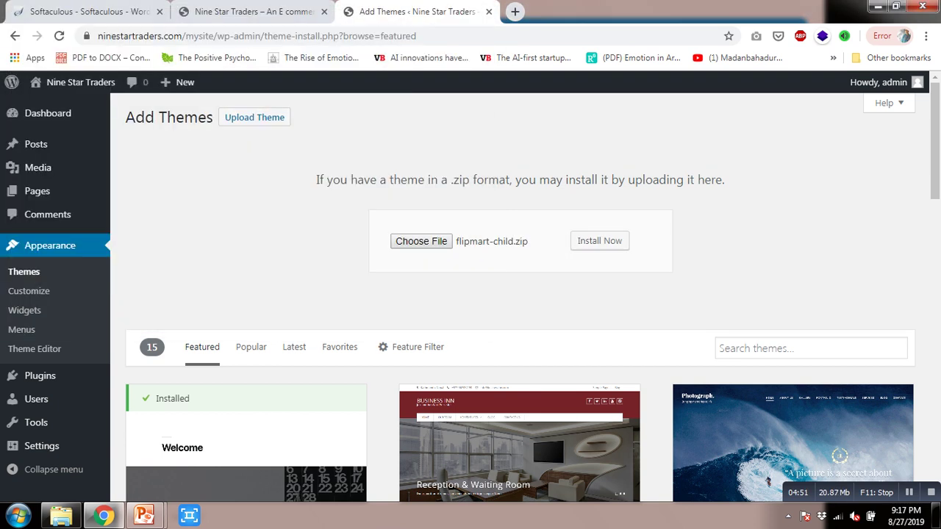
{"action": "left_click", "coordinate": [610, 241]}
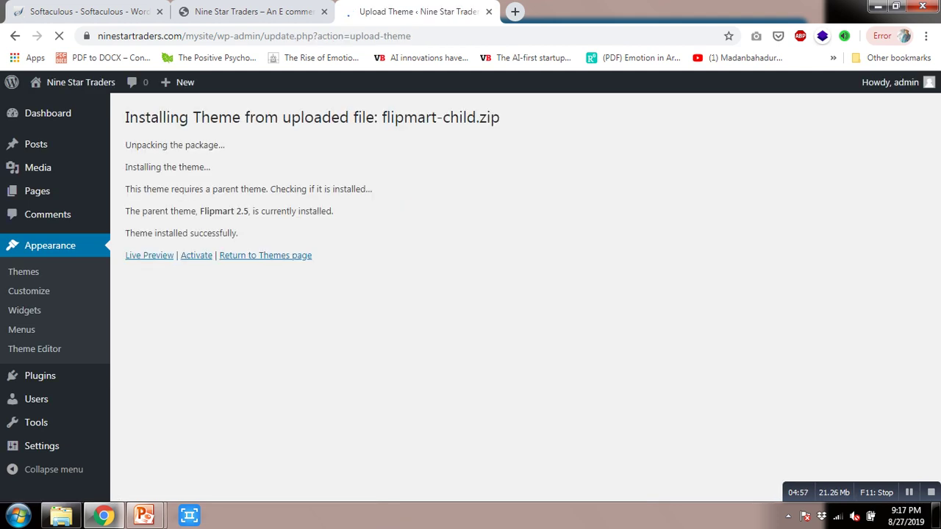
{"action": "left_click", "coordinate": [265, 255]}
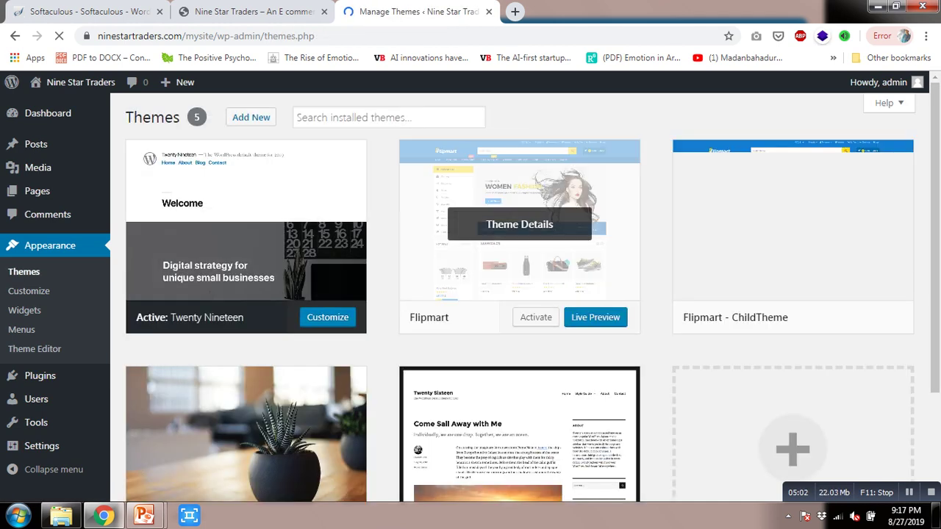
Step: Activate Flipmart - ChildTheme and bring the Step 2: Upload THEME slide show back up
{"action": "mouse_move", "coordinate": [809, 316]}
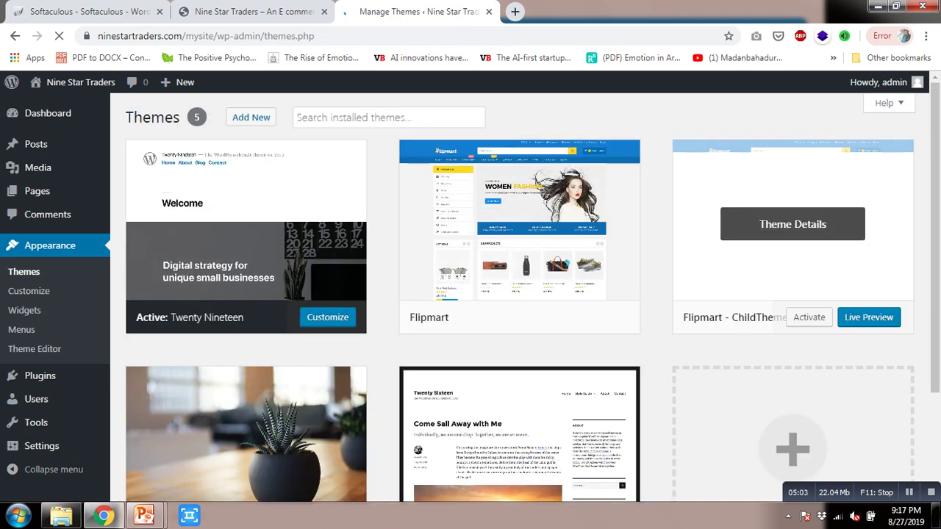
{"action": "left_click", "coordinate": [809, 317]}
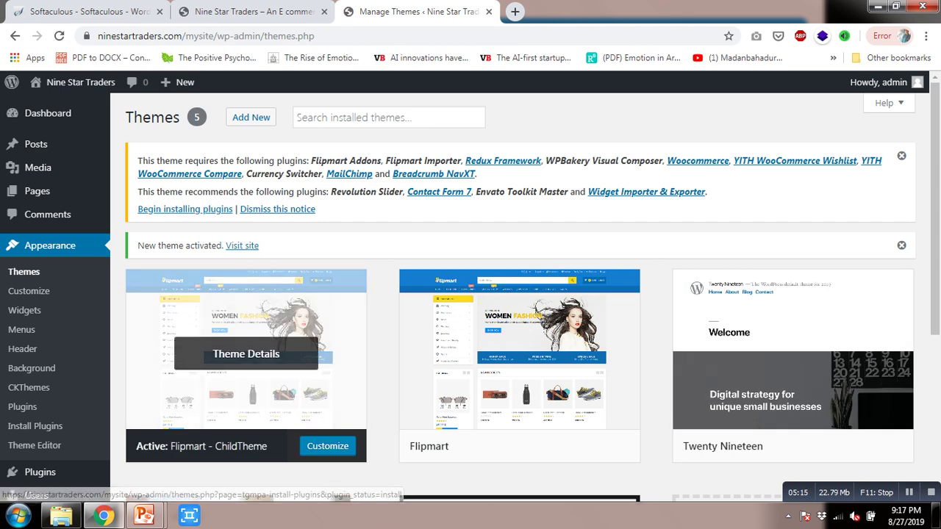
{"action": "mouse_move", "coordinate": [145, 516]}
{"action": "left_click", "coordinate": [239, 442]}
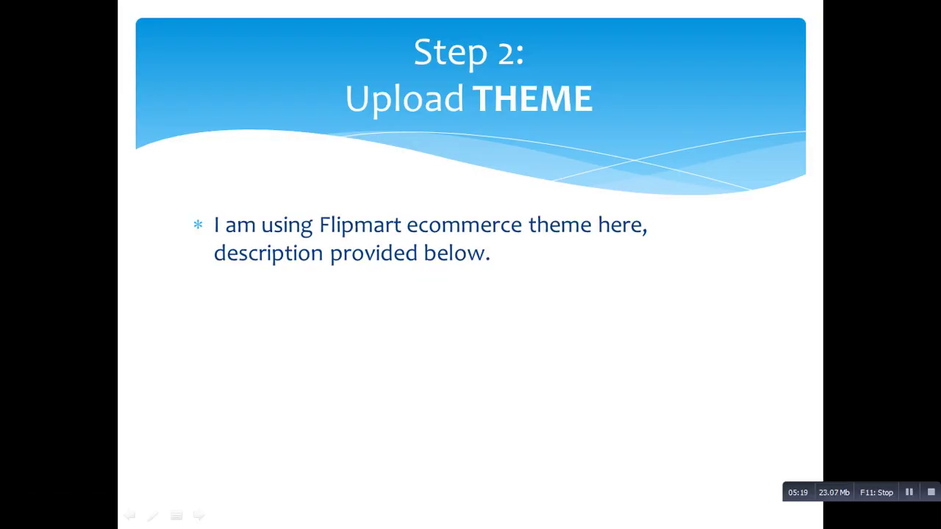
Step: Advance the slide show to Step 3: Install and active PLUGINS, then return to WordPress Themes
{"action": "key", "text": "Right"}
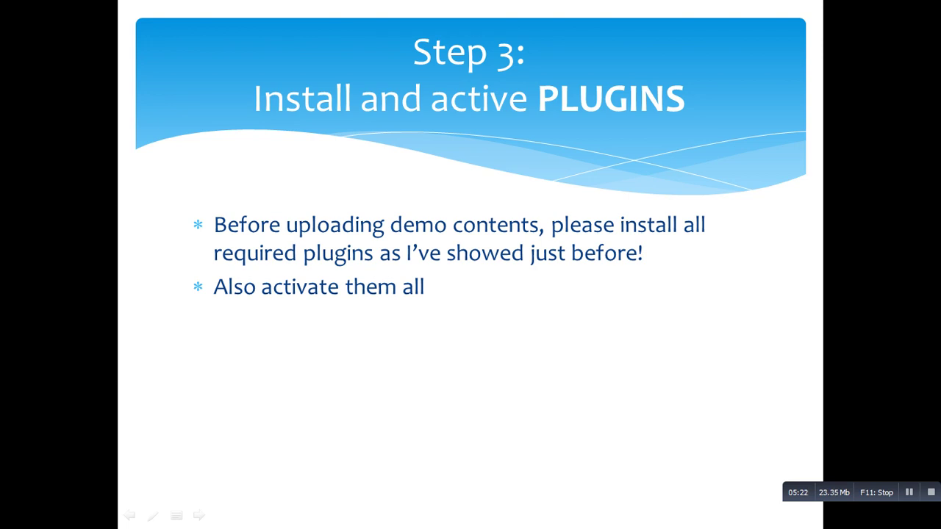
{"action": "key", "text": "alt+Tab"}
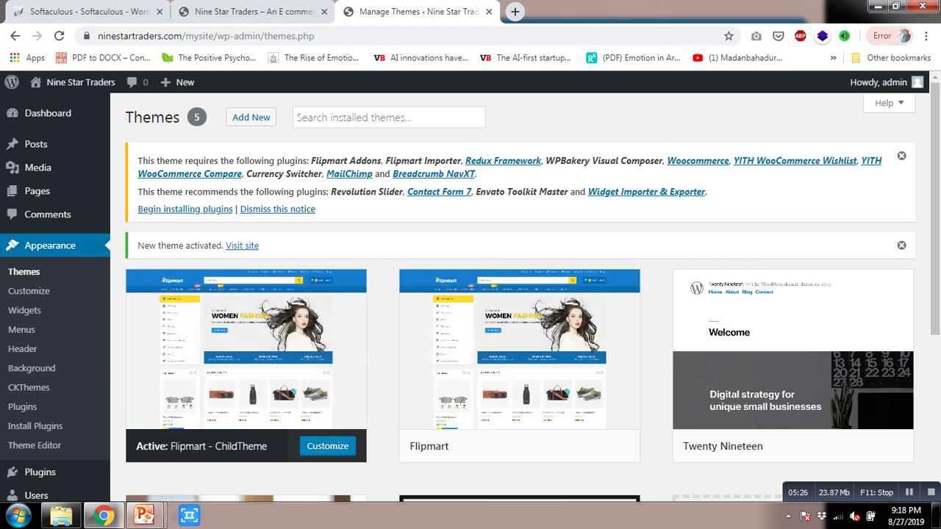
Step: Select all 14 required Flipmart plugins and apply the Install bulk action
{"action": "left_click", "coordinate": [185, 209]}
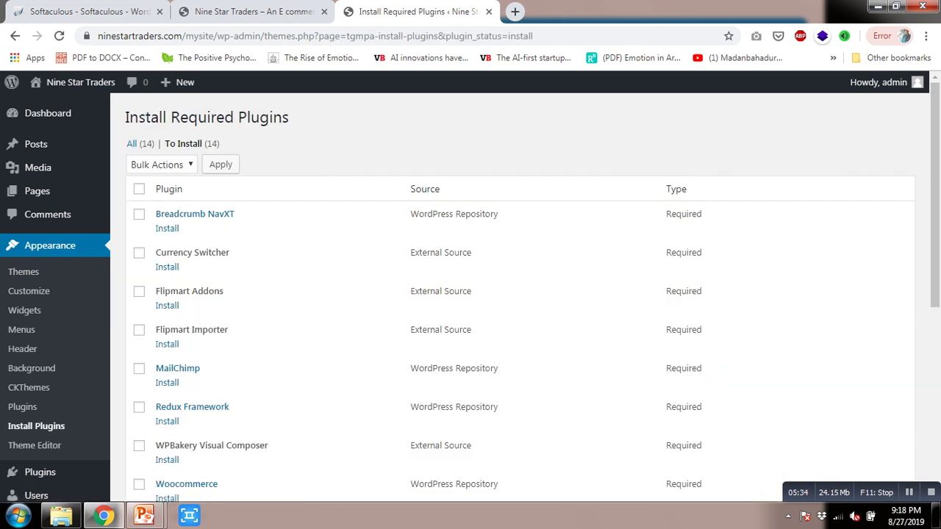
{"action": "left_click", "coordinate": [139, 189]}
{"action": "scroll", "coordinate": [515, 294], "scroll_direction": "down", "scroll_amount": 5}
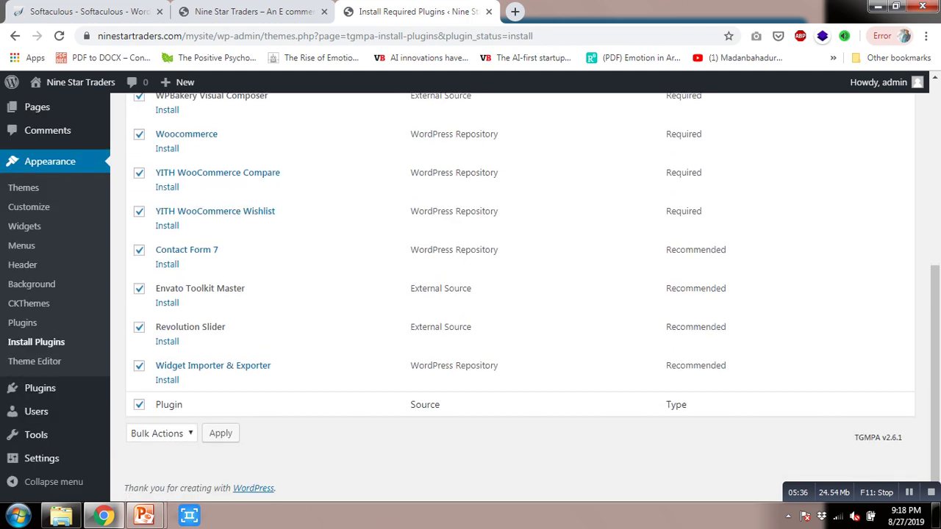
{"action": "scroll", "coordinate": [515, 294], "scroll_direction": "up", "scroll_amount": 5}
{"action": "left_click", "coordinate": [162, 164]}
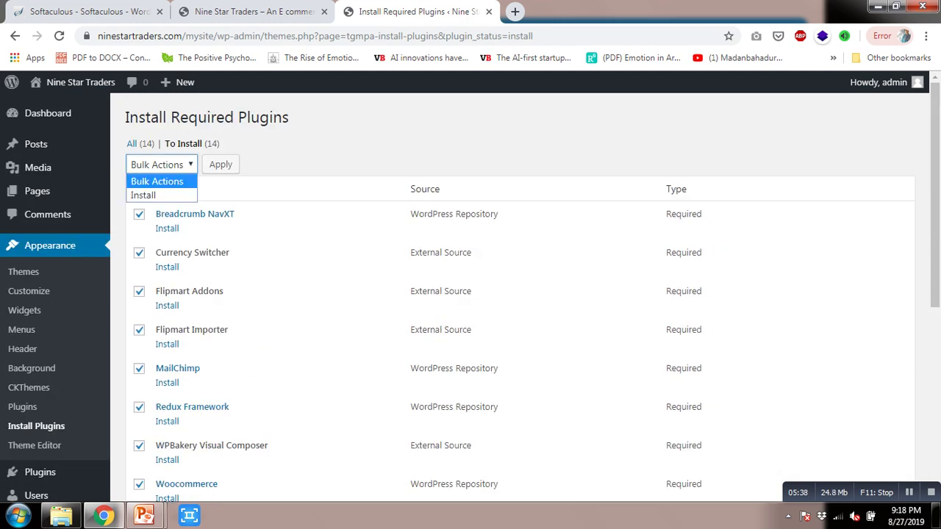
{"action": "left_click", "coordinate": [147, 193]}
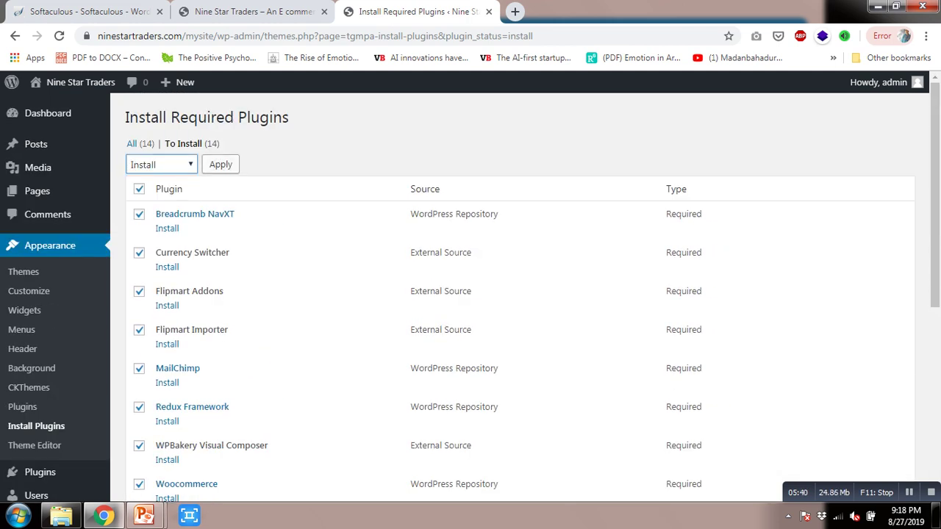
{"action": "left_click", "coordinate": [221, 164]}
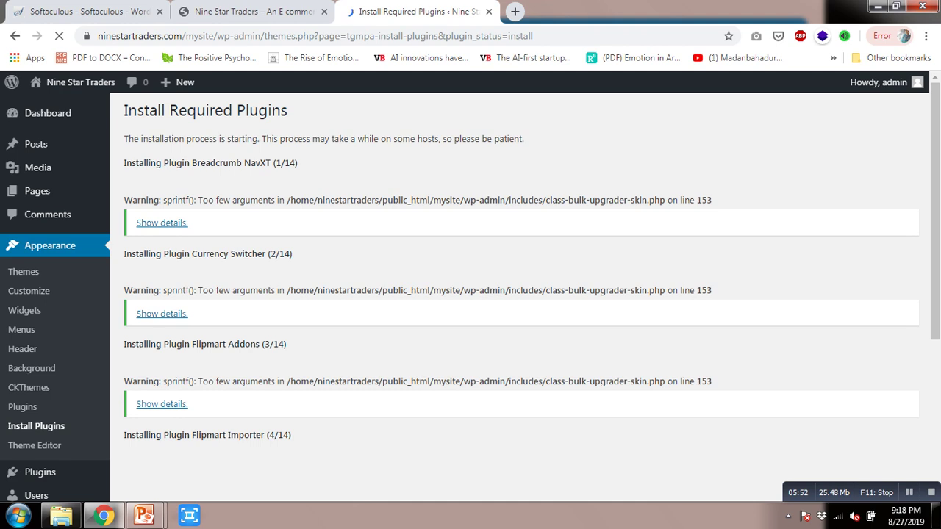
Step: Follow the install log until plugin 14/14 completes, then switch to the Step 3 slide
{"action": "scroll", "coordinate": [515, 294], "scroll_direction": "down", "scroll_amount": 3}
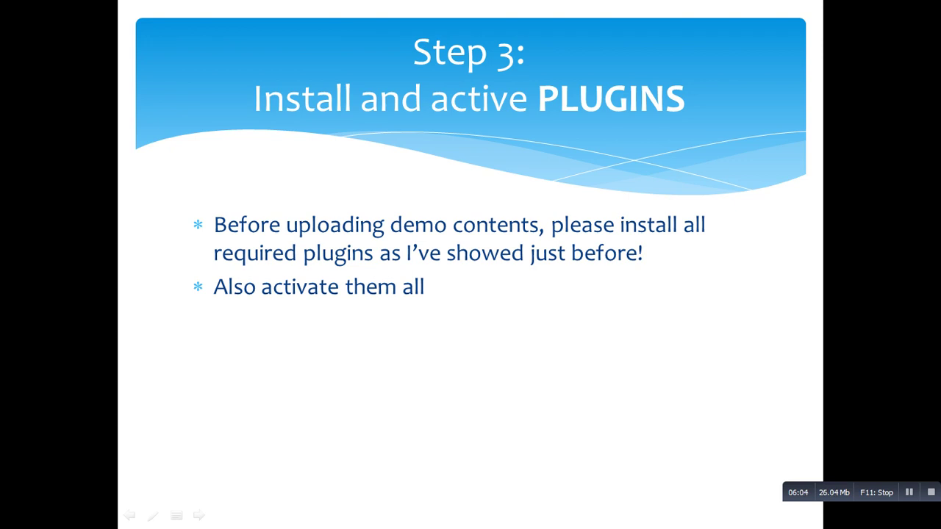
{"action": "key", "text": "alt+Tab"}
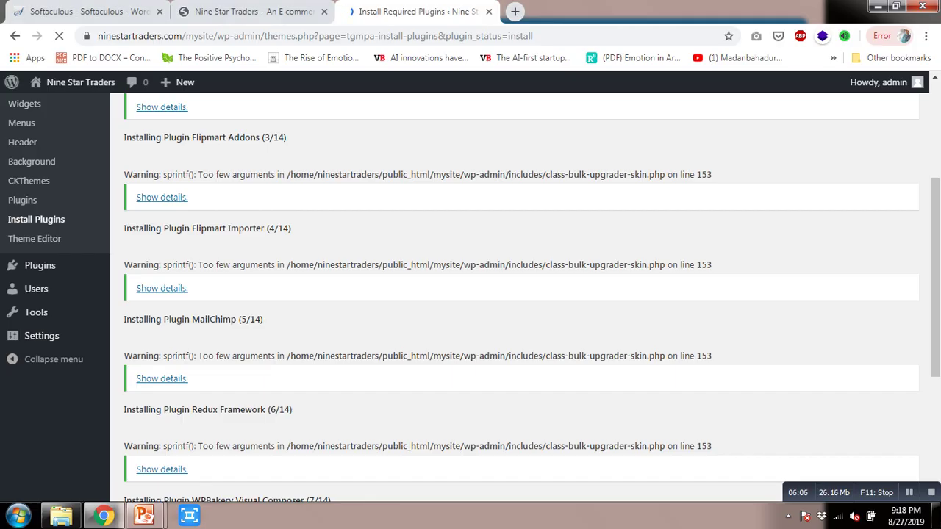
{"action": "scroll", "coordinate": [515, 294], "scroll_direction": "down", "scroll_amount": 5}
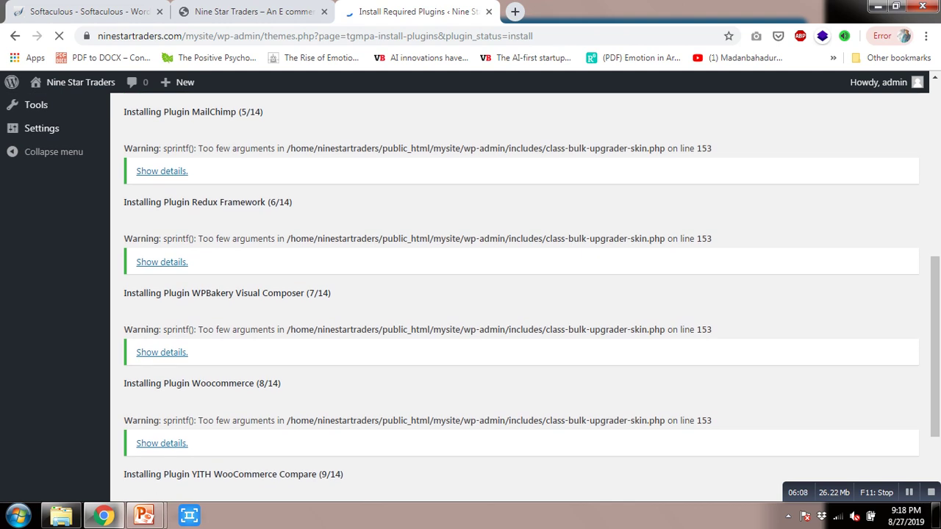
{"action": "scroll", "coordinate": [515, 294], "scroll_direction": "up", "scroll_amount": 8}
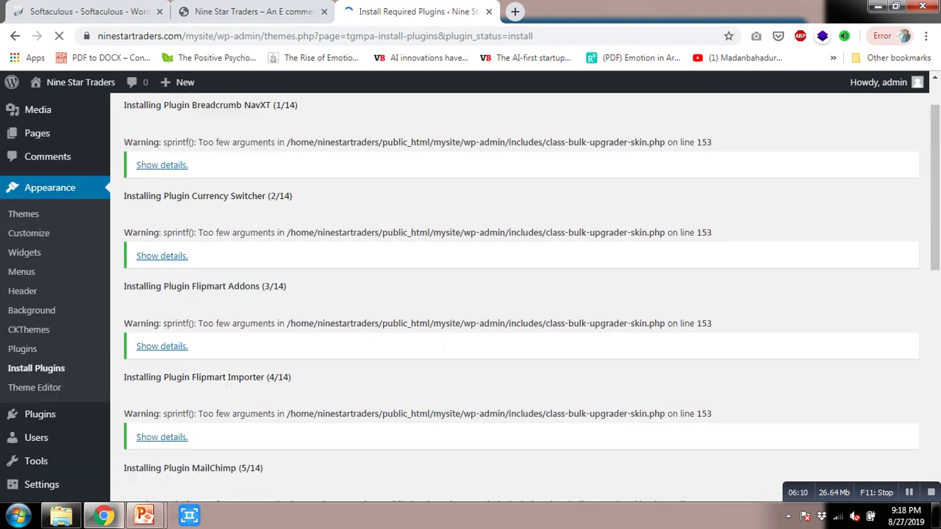
{"action": "scroll", "coordinate": [514, 295], "scroll_direction": "up", "scroll_amount": 1}
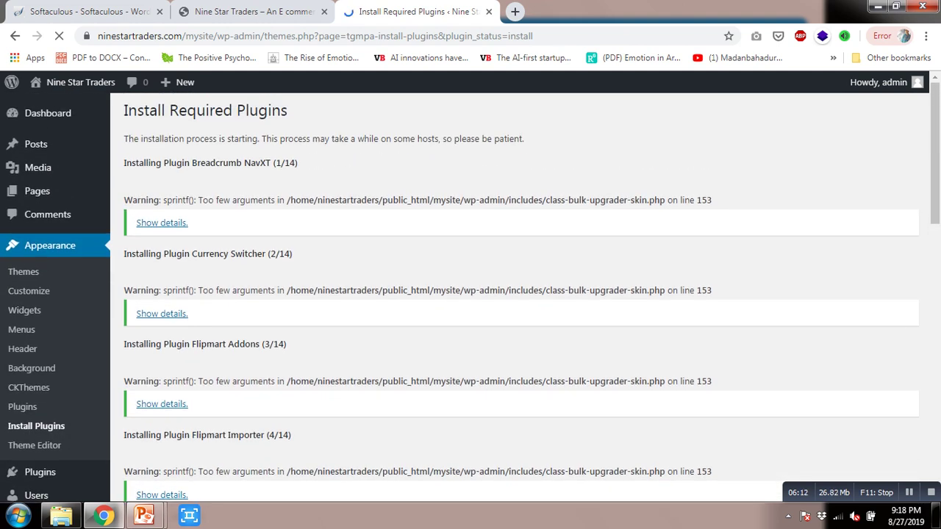
{"action": "scroll", "coordinate": [515, 294], "scroll_direction": "down", "scroll_amount": 12}
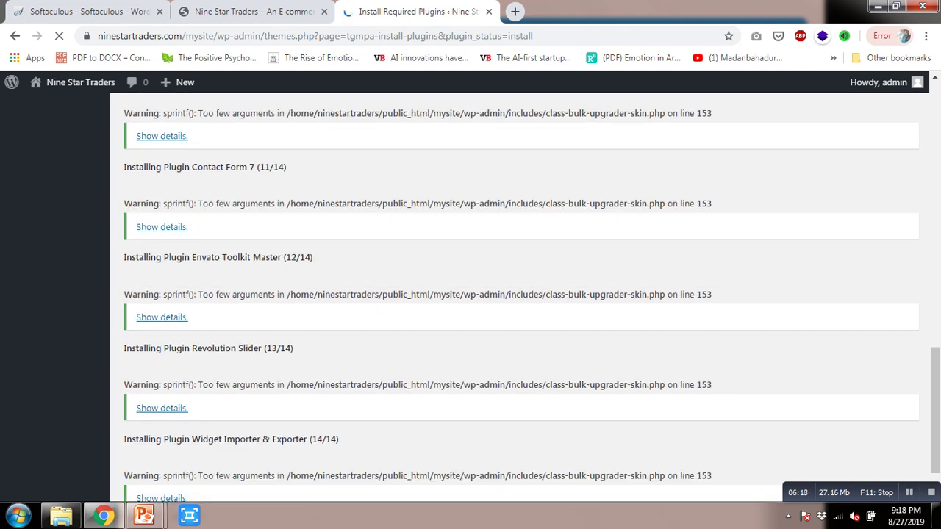
{"action": "scroll", "coordinate": [514, 294], "scroll_direction": "up", "scroll_amount": 10}
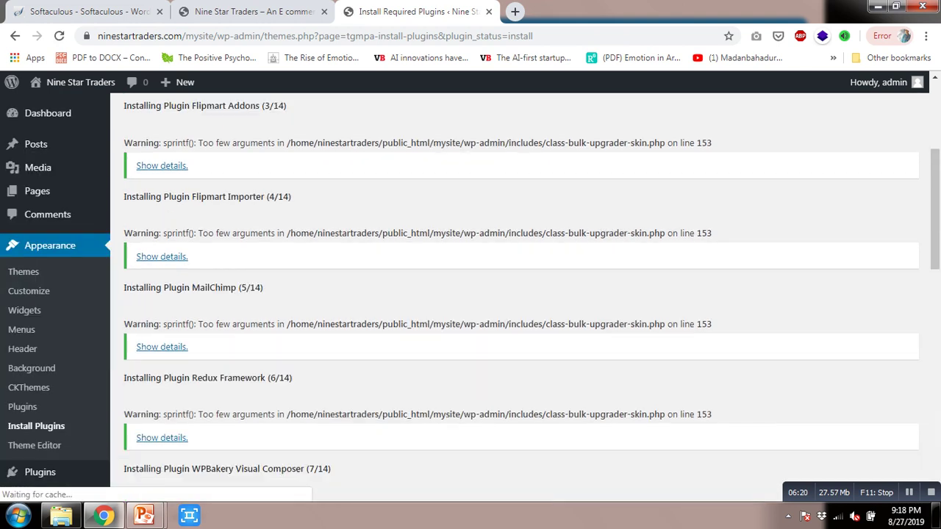
{"action": "scroll", "coordinate": [515, 294], "scroll_direction": "up", "scroll_amount": 3}
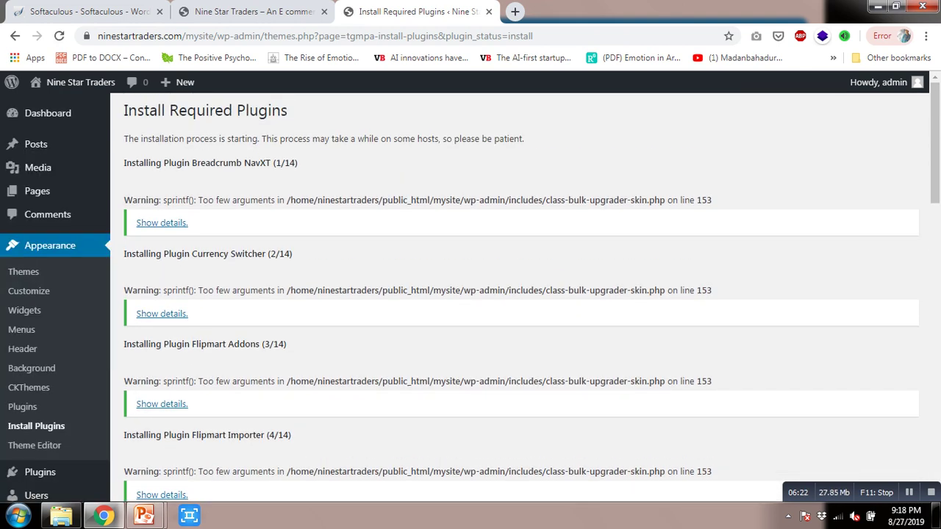
{"action": "key", "text": "alt+Tab"}
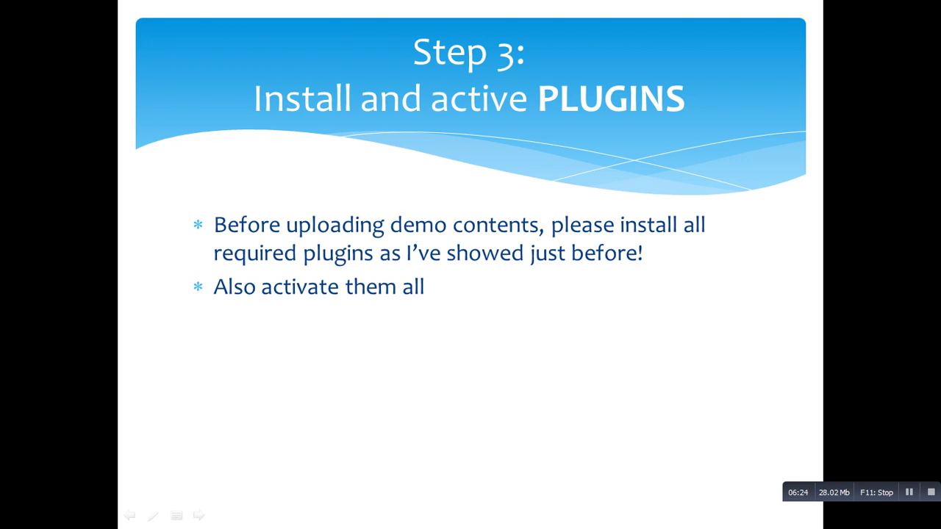
Step: Advance the slide show to Step 4: Upload demo CONTENTS, then return to the plugin page
{"action": "key", "text": "Right"}
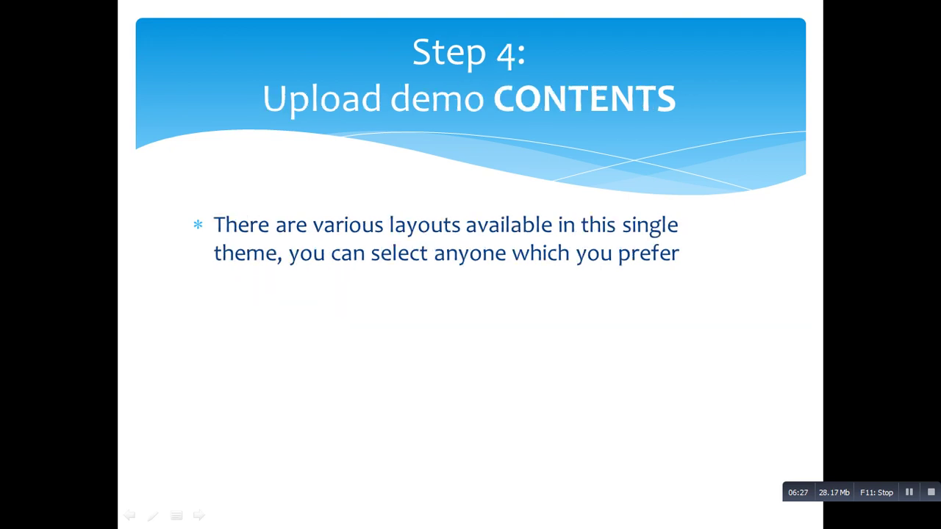
{"action": "key", "text": "alt+Tab"}
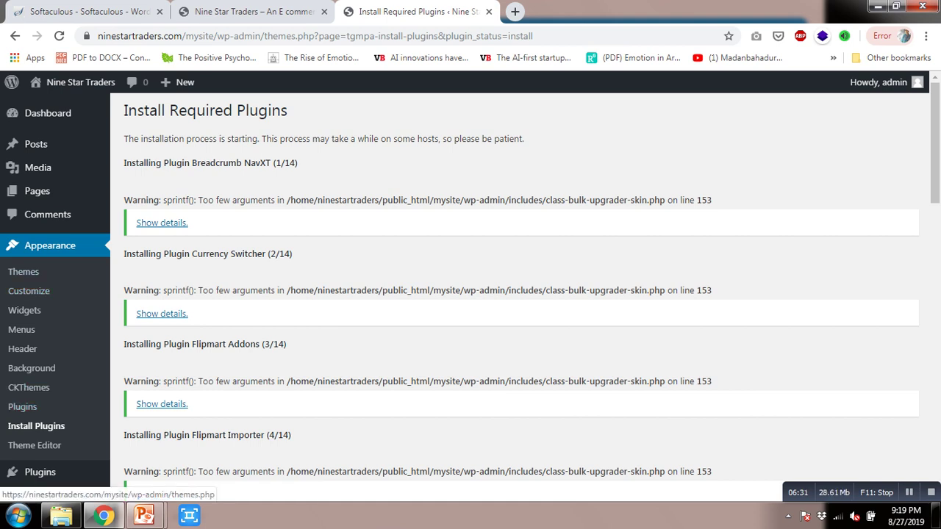
Step: Select all required plugins from Themes and apply the Activate bulk action
{"action": "left_click", "coordinate": [23, 272]}
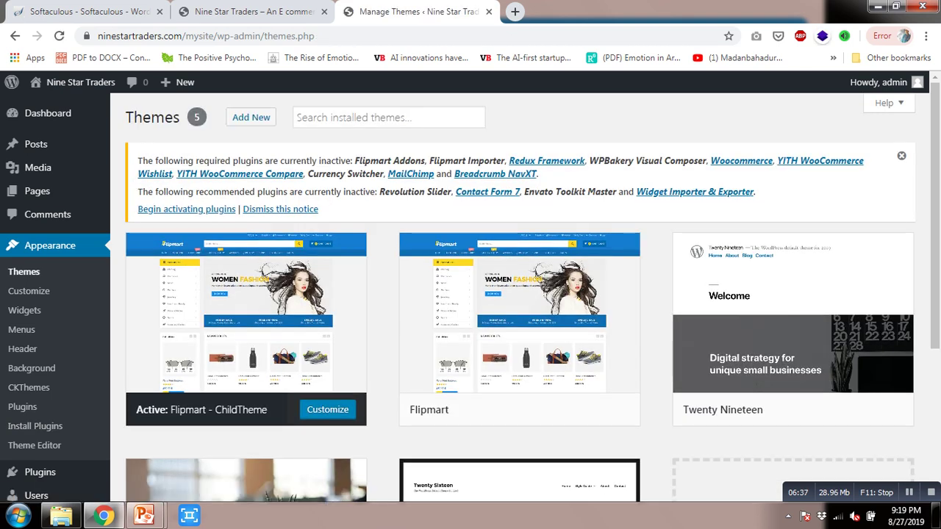
{"action": "scroll", "coordinate": [247, 316], "scroll_direction": "down", "scroll_amount": 2}
{"action": "scroll", "coordinate": [247, 316], "scroll_direction": "up", "scroll_amount": 2}
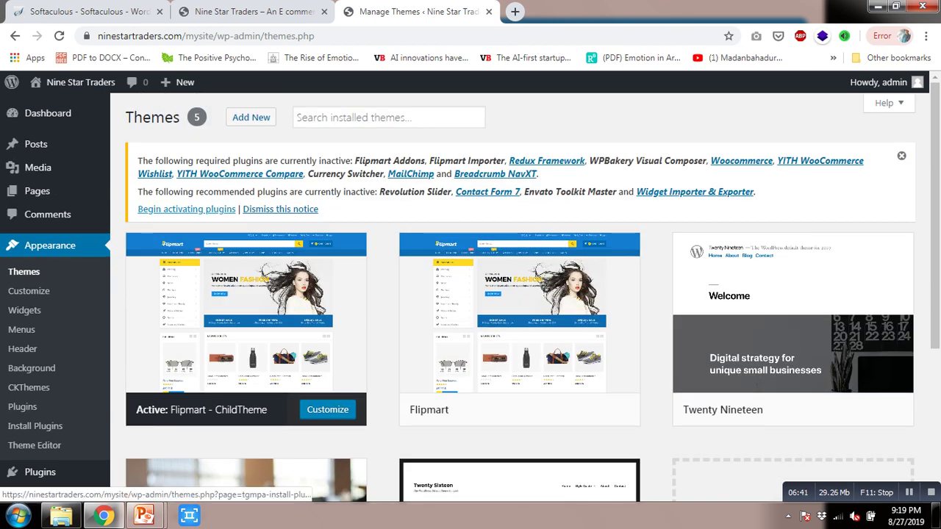
{"action": "left_click", "coordinate": [186, 209]}
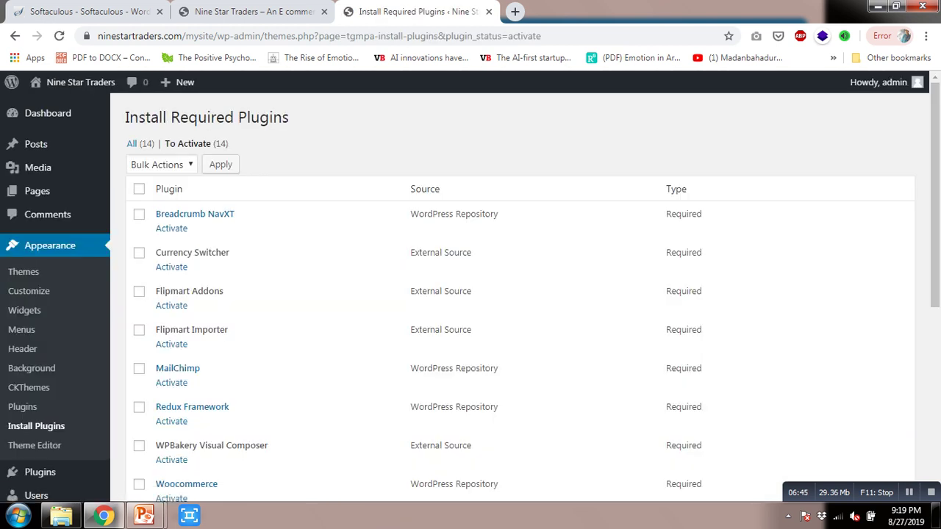
{"action": "left_click", "coordinate": [139, 189]}
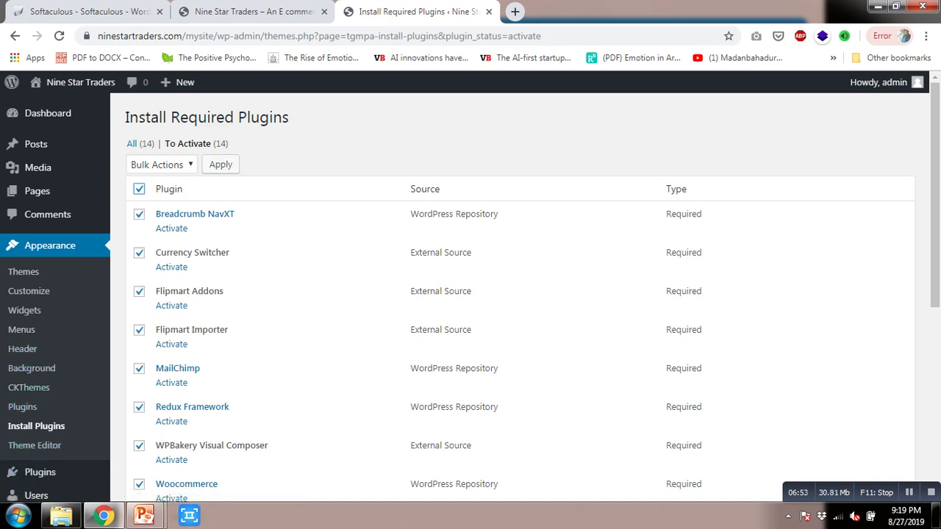
{"action": "left_click", "coordinate": [161, 164]}
{"action": "left_click", "coordinate": [151, 208]}
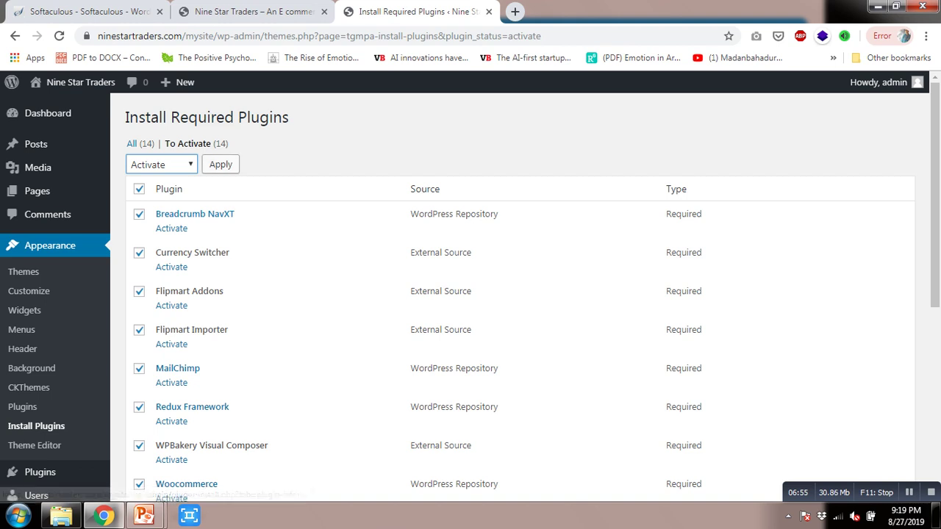
{"action": "left_click", "coordinate": [220, 164]}
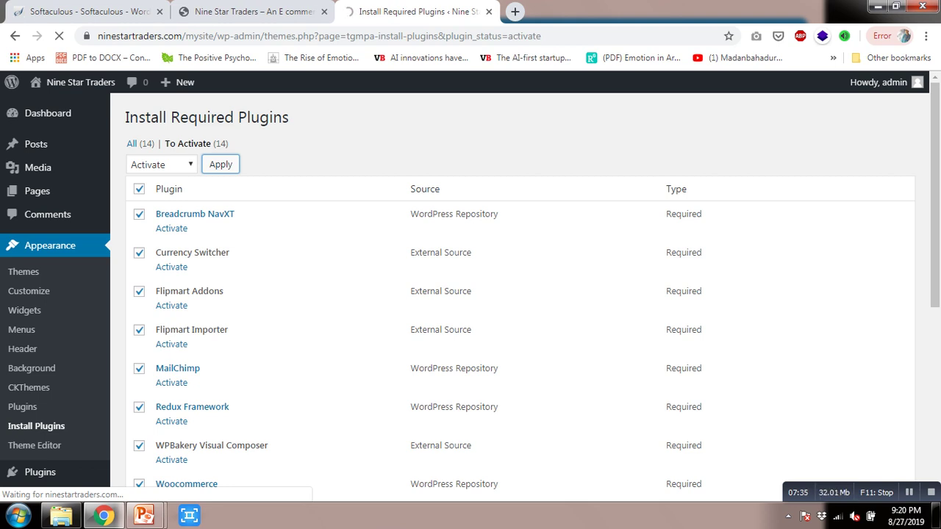
Step: Review the activation results and move the slide show back to the Step 3 plugins slide
{"action": "scroll", "coordinate": [515, 294], "scroll_direction": "down", "scroll_amount": 3}
{"action": "scroll", "coordinate": [515, 294], "scroll_direction": "down", "scroll_amount": 2}
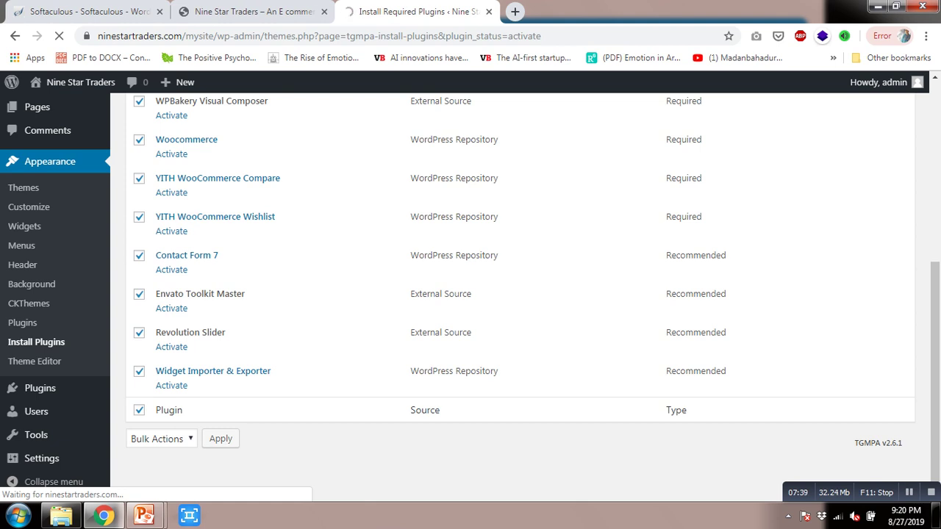
{"action": "scroll", "coordinate": [515, 294], "scroll_direction": "up", "scroll_amount": 4}
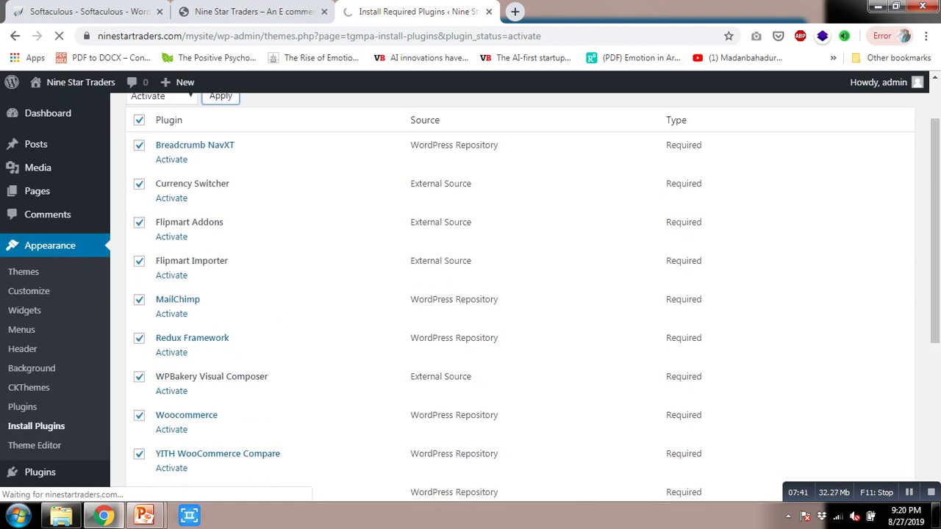
{"action": "mouse_move", "coordinate": [144, 515]}
{"action": "left_click", "coordinate": [238, 447]}
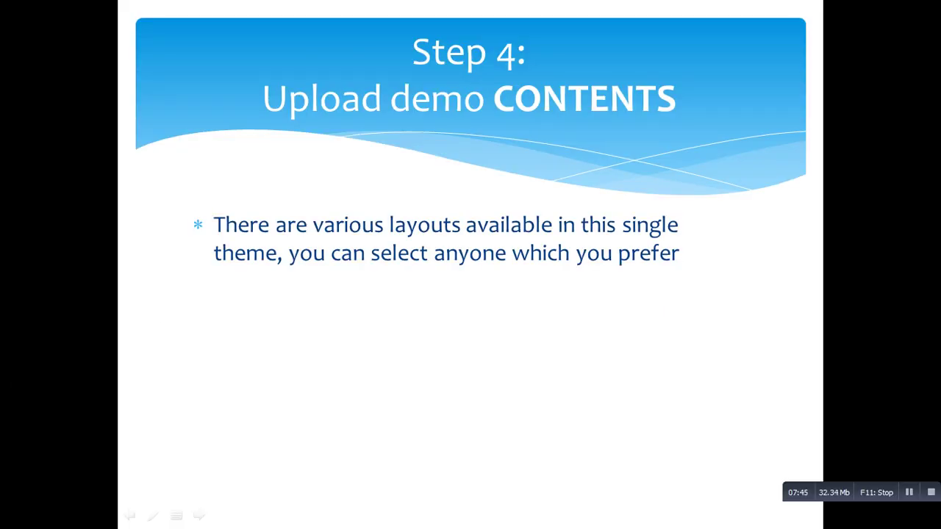
{"action": "key", "text": "alt+Tab"}
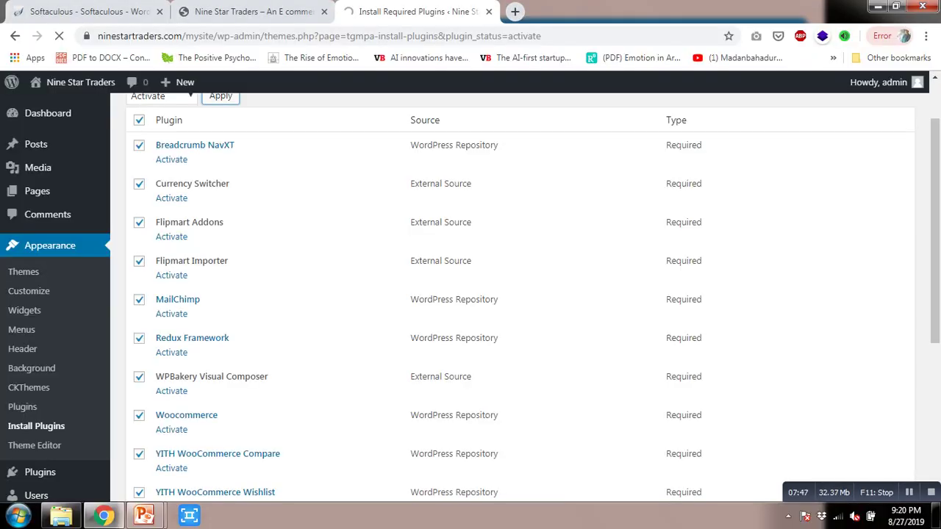
{"action": "key", "text": "alt+Tab"}
{"action": "key", "text": "Left"}
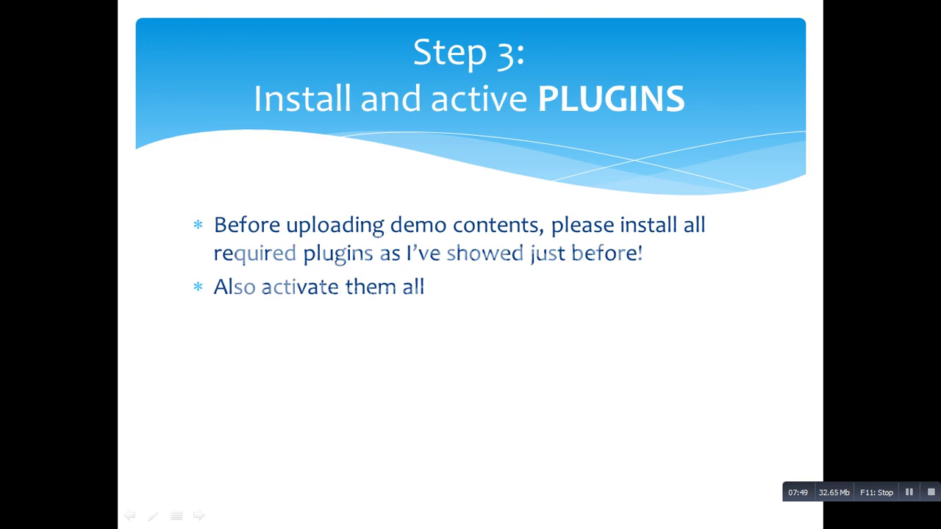
{"action": "key", "text": "alt+Tab"}
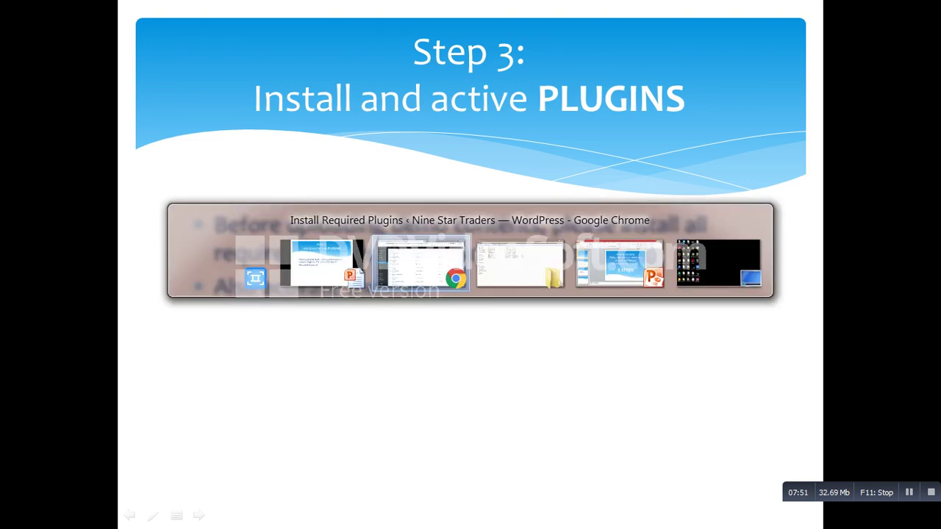
Step: Highlight the 'activated successfully' message, then advance the slides to Step 4: Upload demo CONTENTS
{"action": "scroll", "coordinate": [515, 294], "scroll_direction": "down", "scroll_amount": 2}
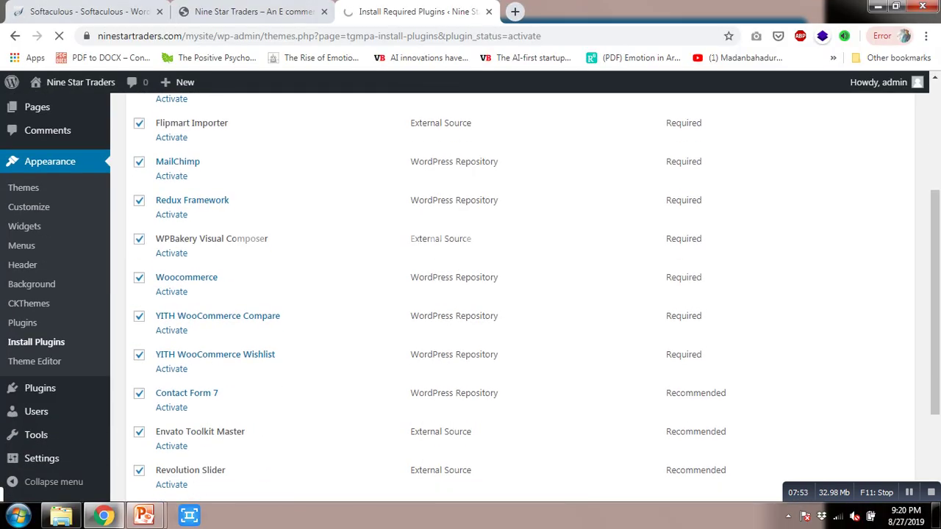
{"action": "scroll", "coordinate": [515, 294], "scroll_direction": "down", "scroll_amount": 3}
{"action": "scroll", "coordinate": [514, 294], "scroll_direction": "up", "scroll_amount": 5}
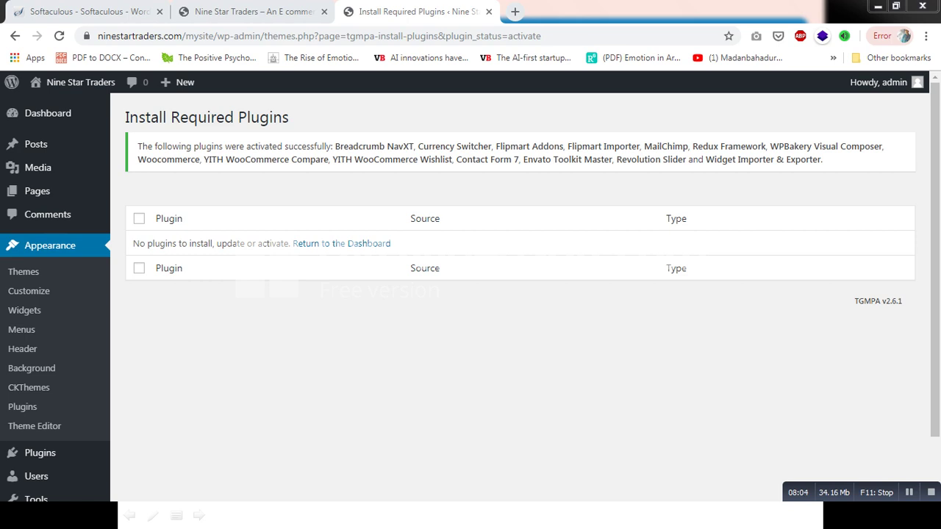
{"action": "left_click_drag", "start_coordinate": [246, 146], "coordinate": [321, 147]}
{"action": "key", "text": "alt+Tab"}
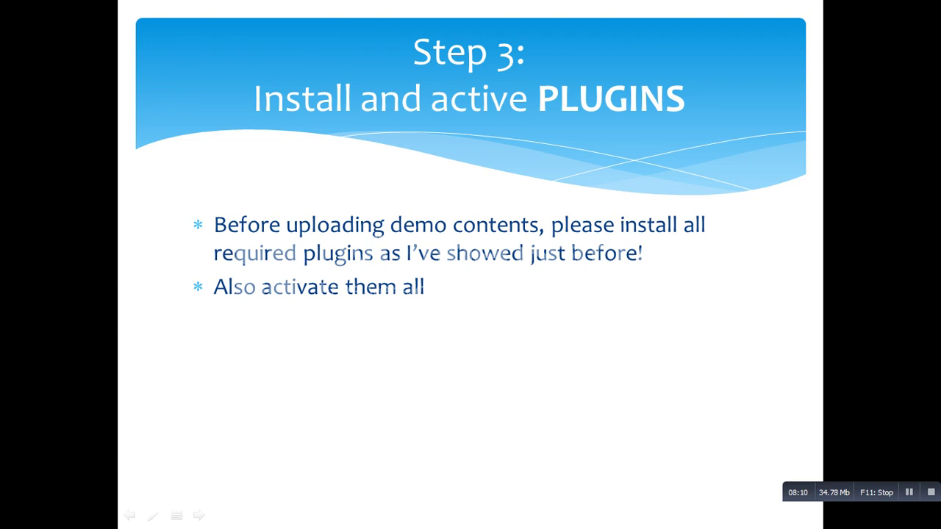
{"action": "key", "text": "Right"}
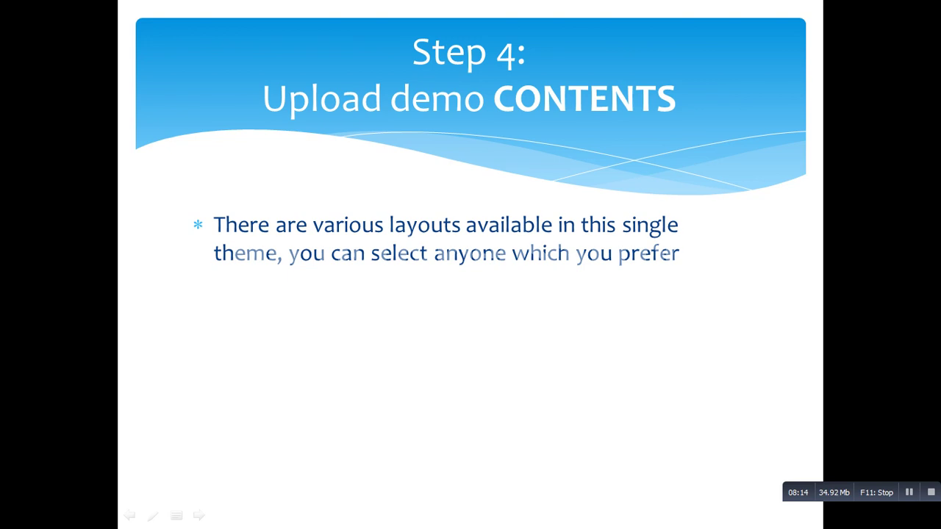
{"action": "key", "text": "alt+Tab"}
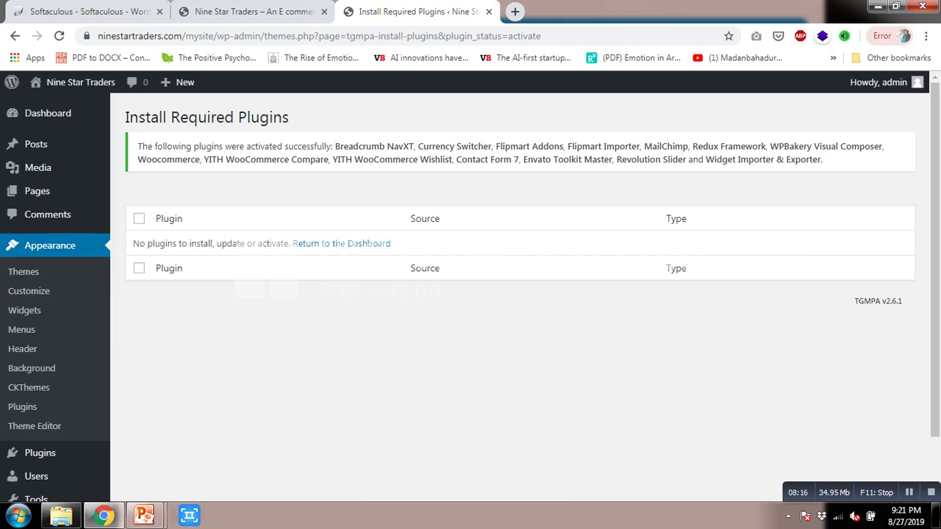
Step: Launch the Flipmart setup wizard from Theme Setup under Appearance
{"action": "left_click", "coordinate": [22, 271]}
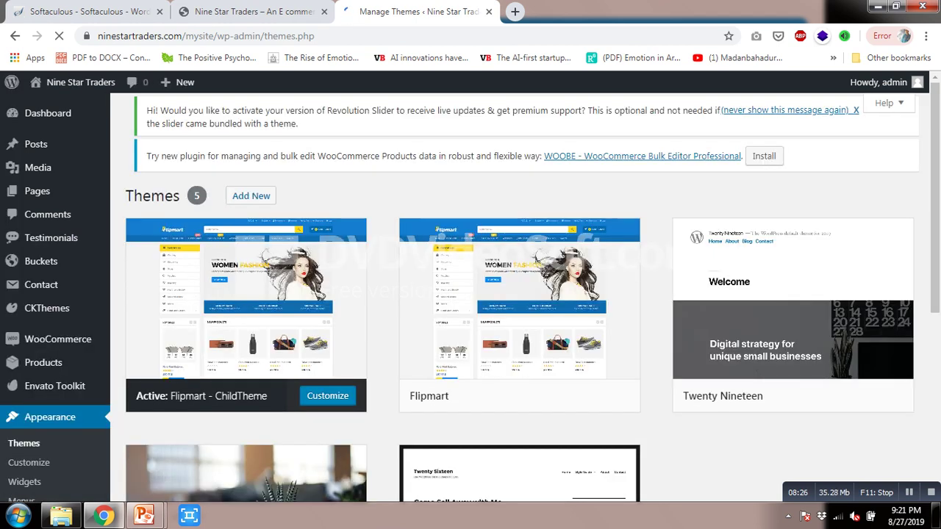
{"action": "scroll", "coordinate": [35, 284], "scroll_direction": "down", "scroll_amount": 4}
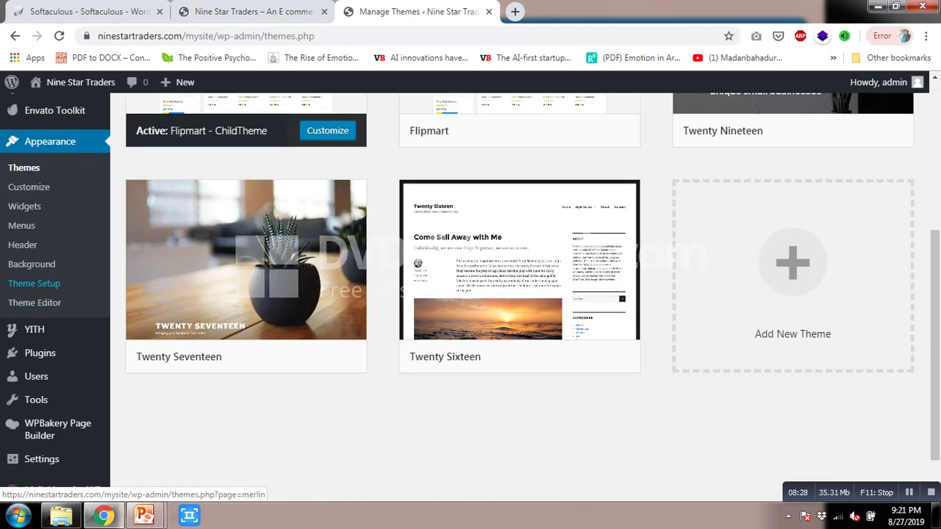
{"action": "left_click", "coordinate": [34, 283]}
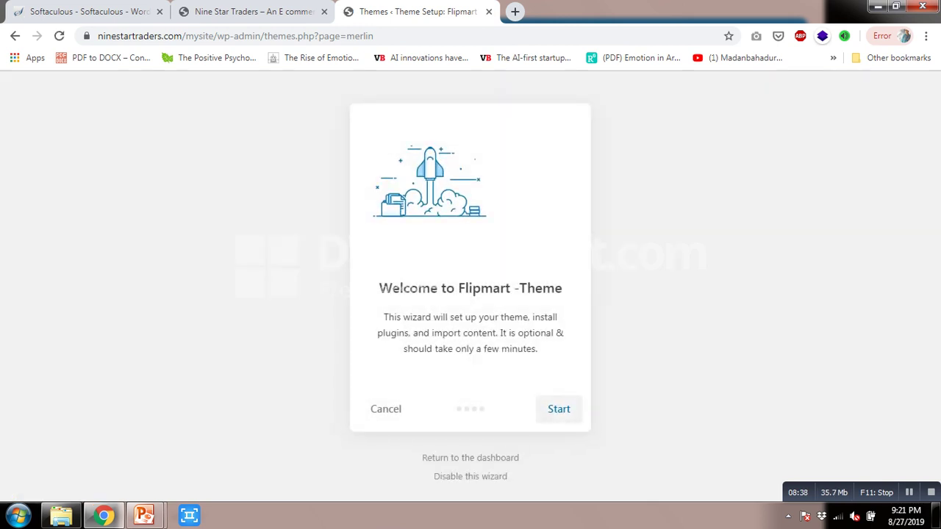
Step: Run the Flipmart wizard past the child theme step and import the Layout 1 demo content
{"action": "left_click", "coordinate": [559, 409]}
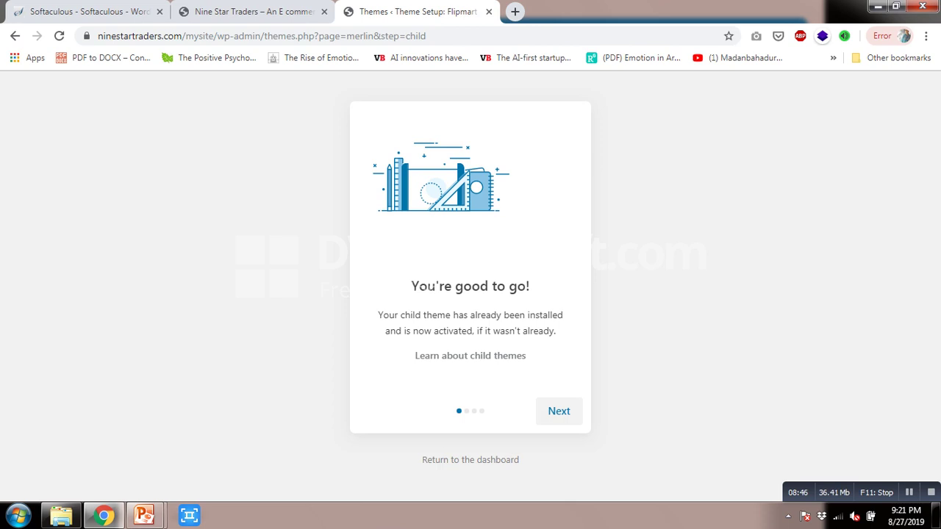
{"action": "left_click", "coordinate": [558, 411]}
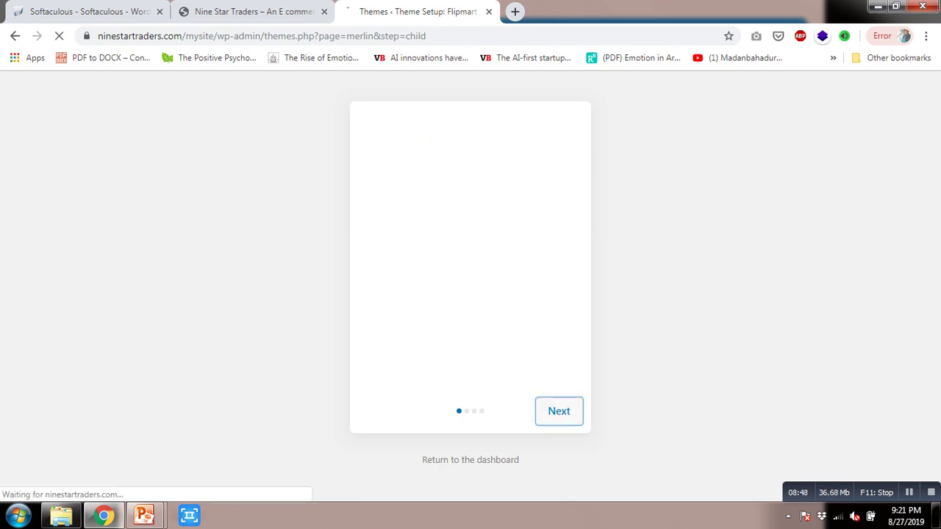
{"action": "left_click", "coordinate": [559, 408]}
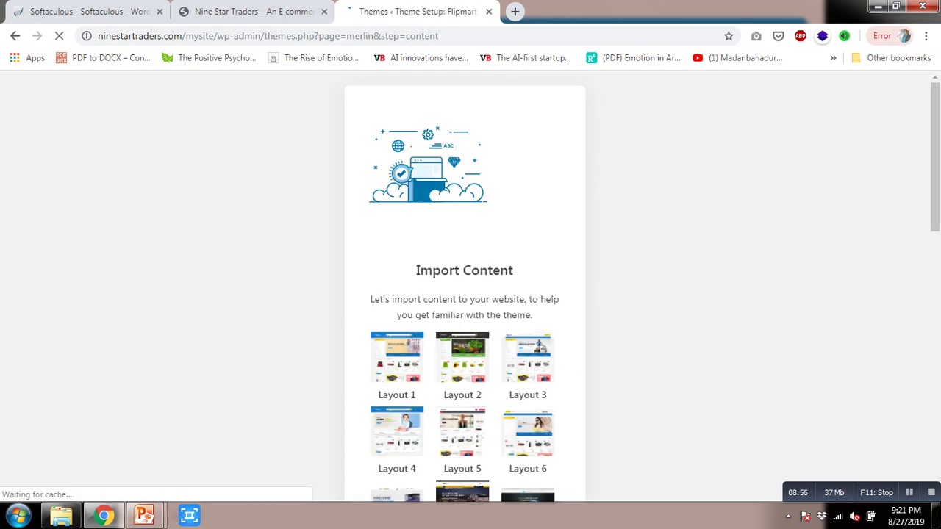
{"action": "scroll", "coordinate": [465, 294], "scroll_direction": "down", "scroll_amount": 4}
{"action": "scroll", "coordinate": [464, 294], "scroll_direction": "up", "scroll_amount": 1}
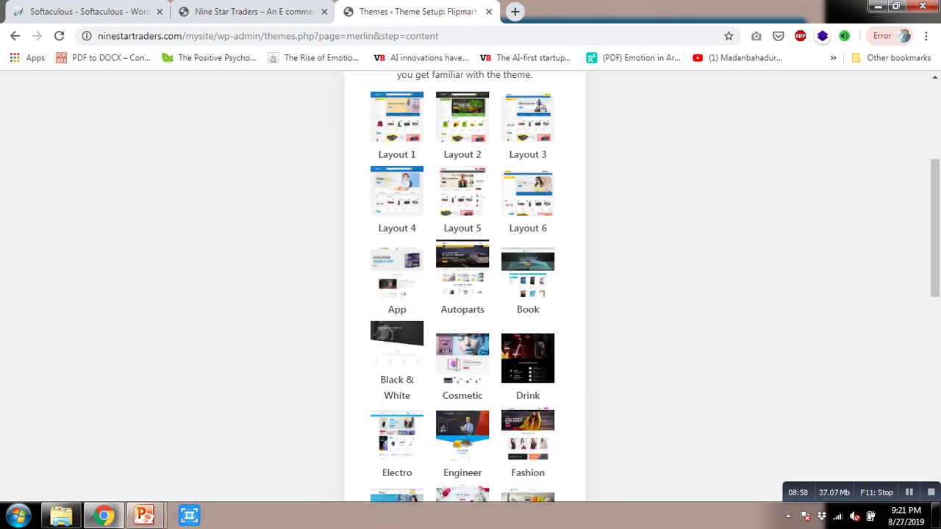
{"action": "scroll", "coordinate": [465, 294], "scroll_direction": "down", "scroll_amount": 7}
{"action": "scroll", "coordinate": [465, 294], "scroll_direction": "down", "scroll_amount": 1}
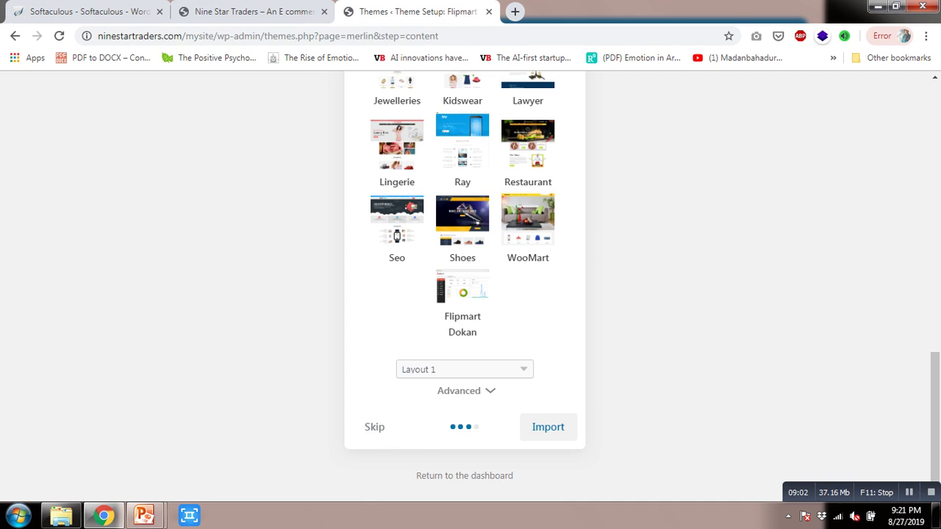
{"action": "left_click", "coordinate": [548, 427]}
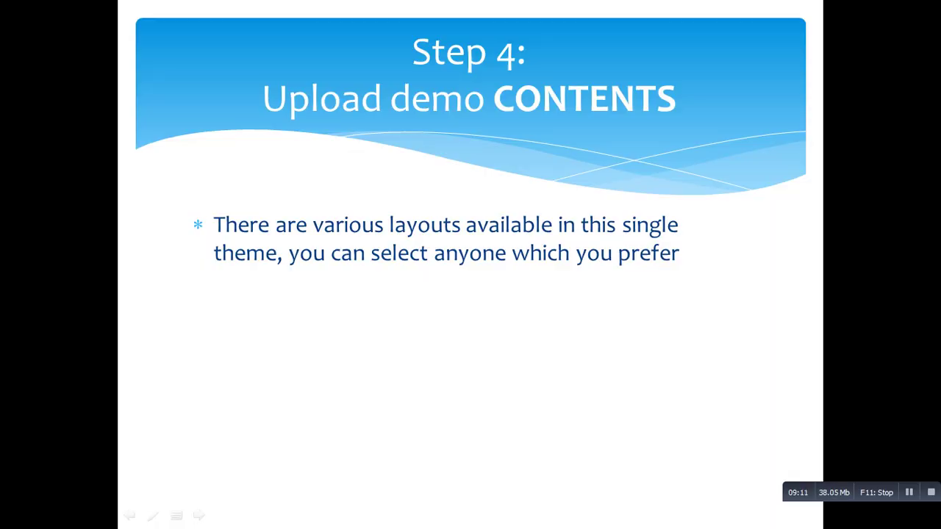
Step: Leave the Step 4 slide show and return to the browser
{"action": "key", "text": "alt+Tab"}
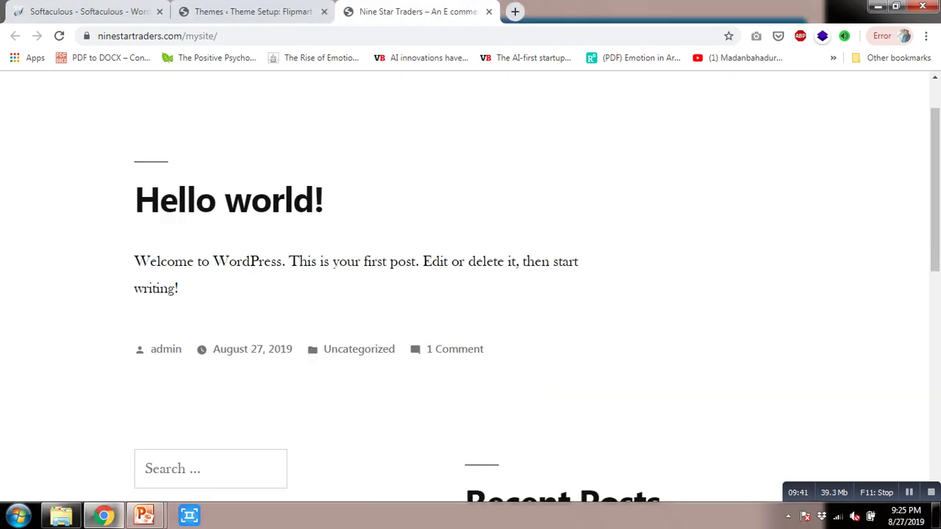
Step: Duplicate the Nine Star Traders site tab and reload the copy to show its front page
{"action": "right_click", "coordinate": [477, 6]}
{"action": "left_click", "coordinate": [508, 109]}
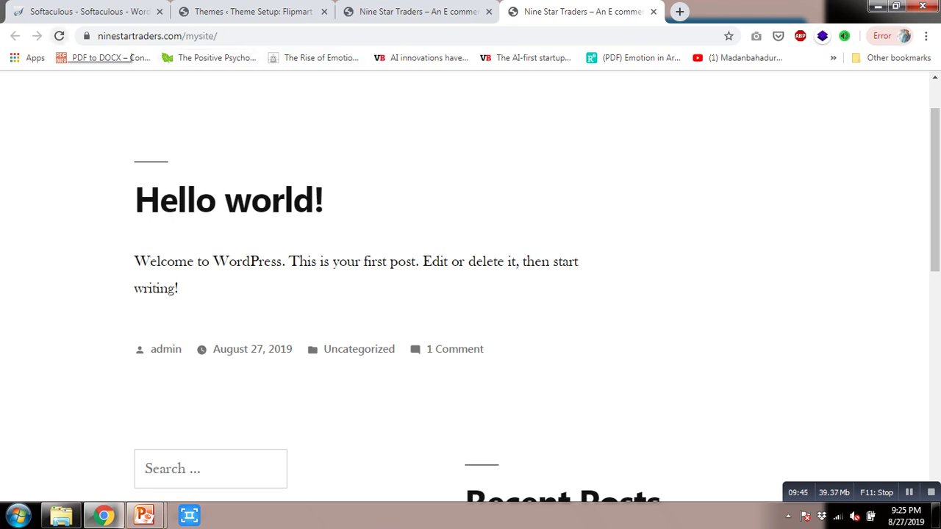
{"action": "left_click", "coordinate": [58, 35]}
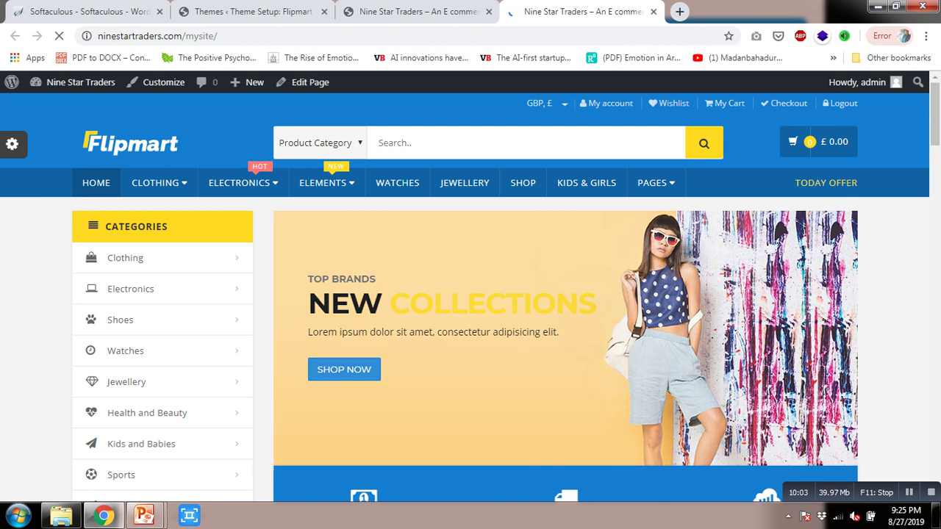
Step: Scroll down through the imported Layout 1 homepage sections of the storefront
{"action": "scroll", "coordinate": [470, 294], "scroll_direction": "down", "scroll_amount": 3}
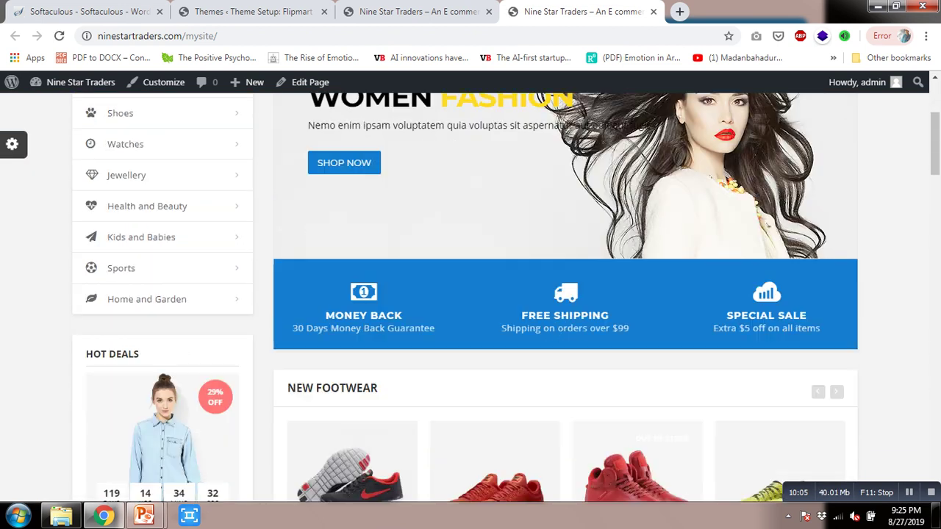
{"action": "scroll", "coordinate": [470, 294], "scroll_direction": "down", "scroll_amount": 3}
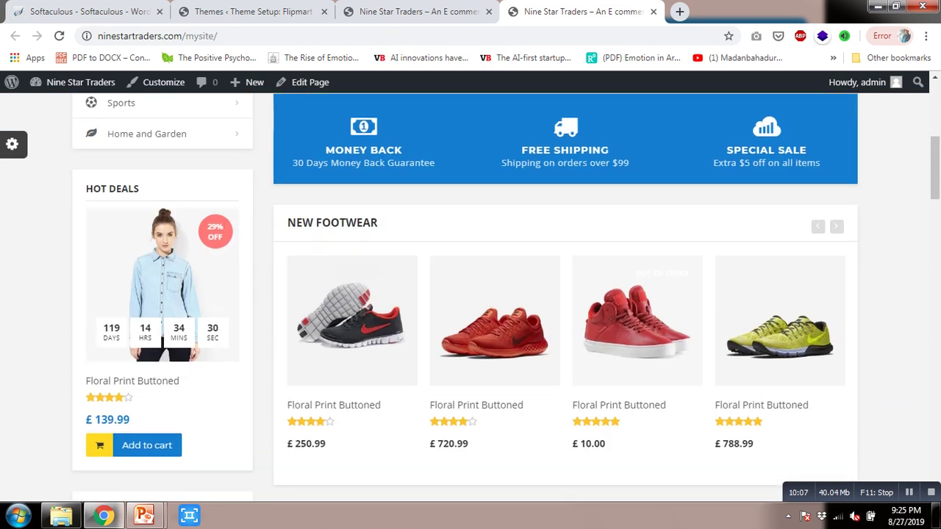
{"action": "scroll", "coordinate": [470, 294], "scroll_direction": "down", "scroll_amount": 2}
{"action": "scroll", "coordinate": [470, 294], "scroll_direction": "down", "scroll_amount": 4}
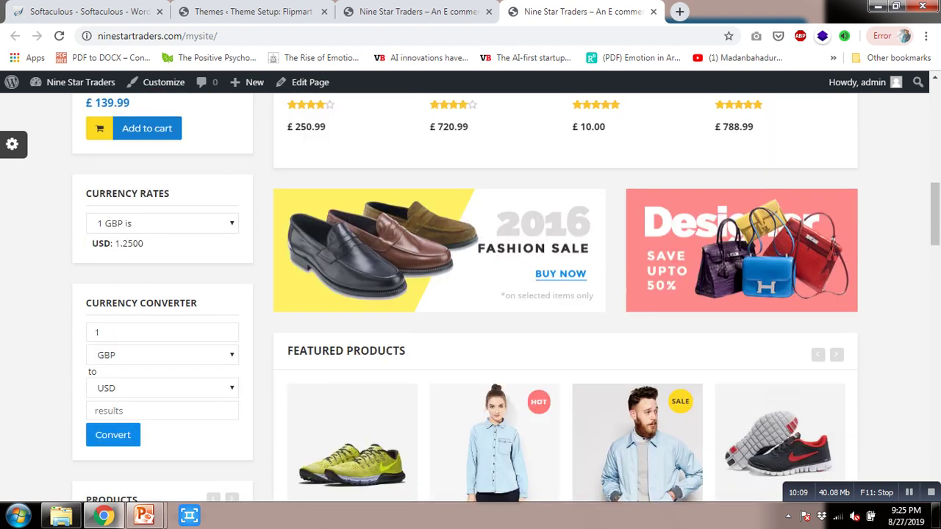
{"action": "scroll", "coordinate": [471, 294], "scroll_direction": "down", "scroll_amount": 4}
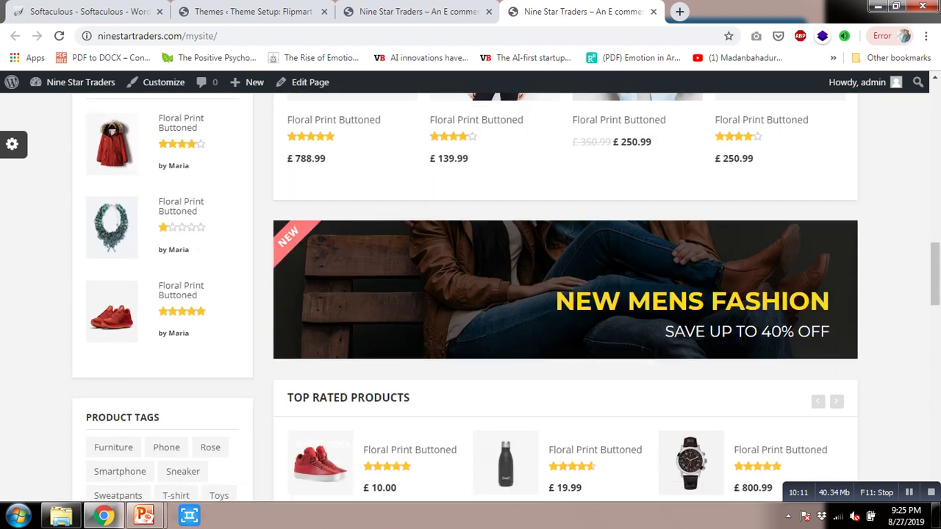
{"action": "scroll", "coordinate": [470, 294], "scroll_direction": "down", "scroll_amount": 6}
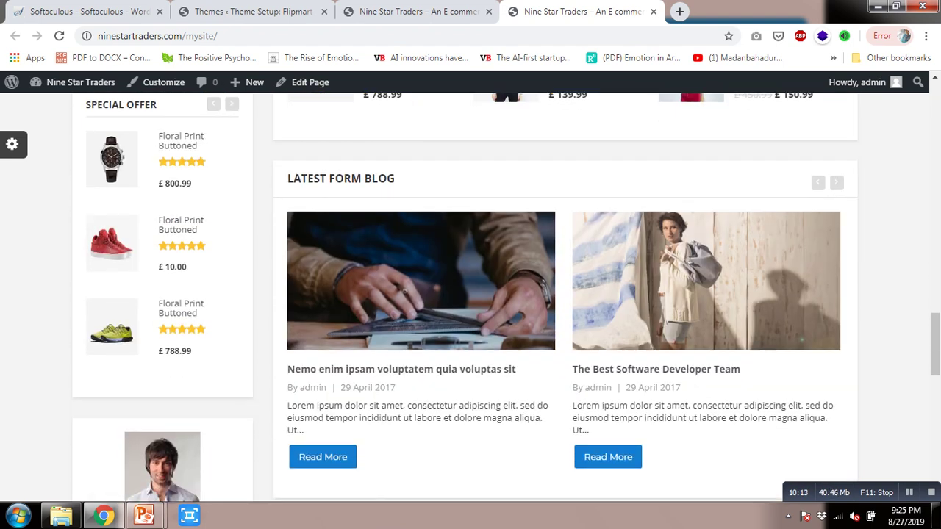
{"action": "scroll", "coordinate": [471, 294], "scroll_direction": "down", "scroll_amount": 7}
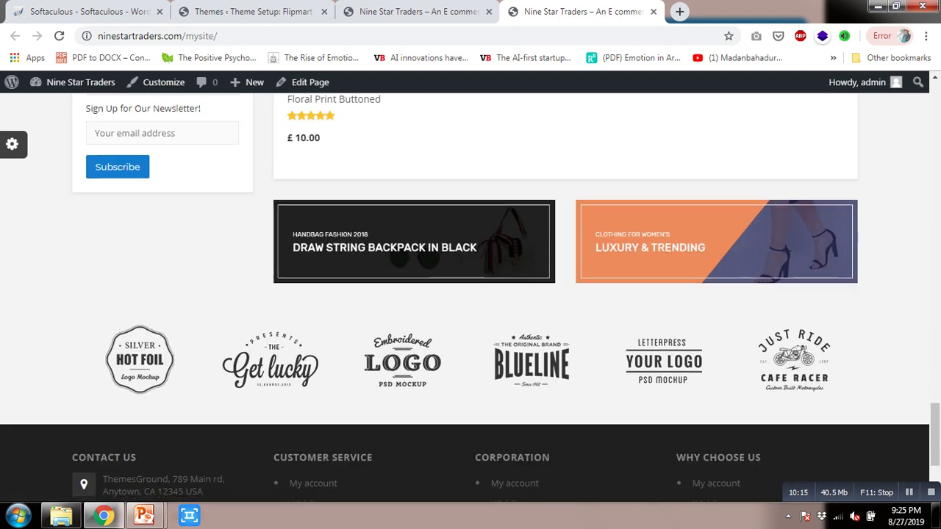
{"action": "scroll", "coordinate": [471, 294], "scroll_direction": "down", "scroll_amount": 3}
Step: Return up the homepage and open the £720.99 Floral Print Buttoned product from New Footwear
{"action": "scroll", "coordinate": [470, 294], "scroll_direction": "up", "scroll_amount": 15}
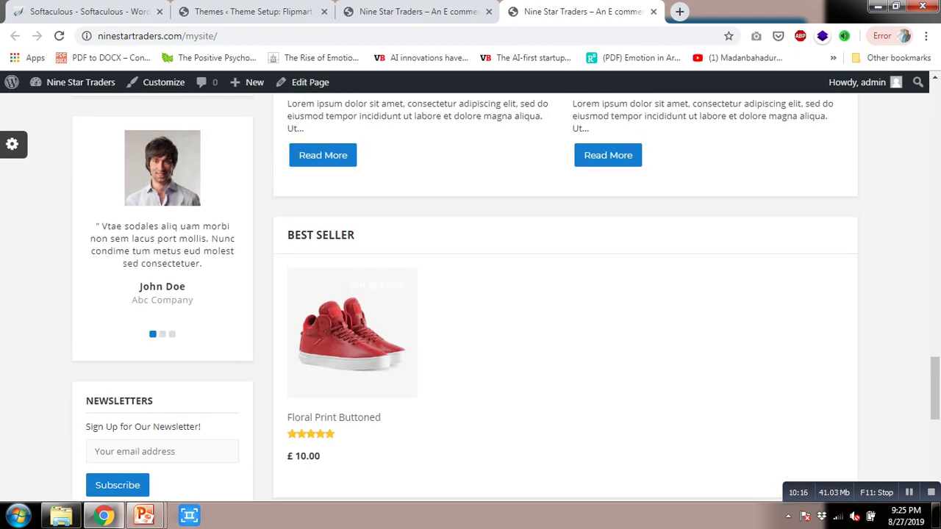
{"action": "scroll", "coordinate": [470, 294], "scroll_direction": "up", "scroll_amount": 3}
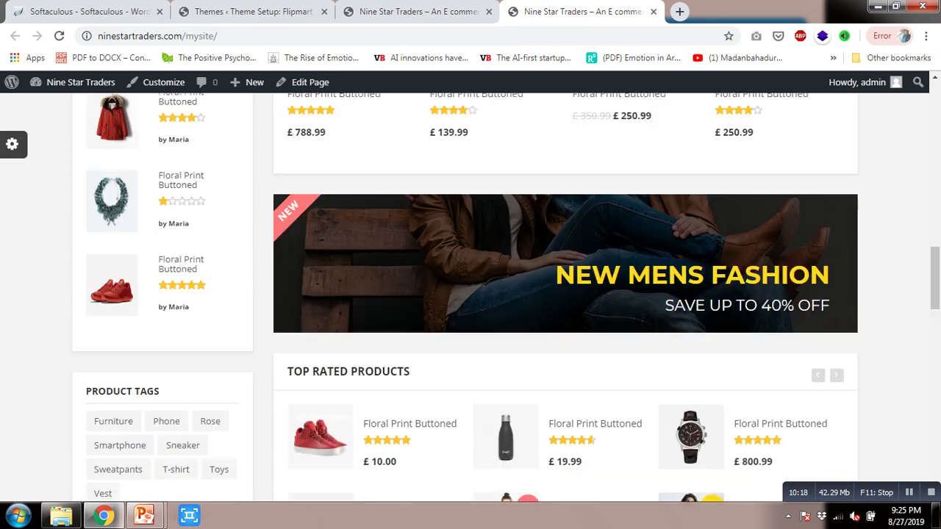
{"action": "scroll", "coordinate": [471, 294], "scroll_direction": "up", "scroll_amount": 6}
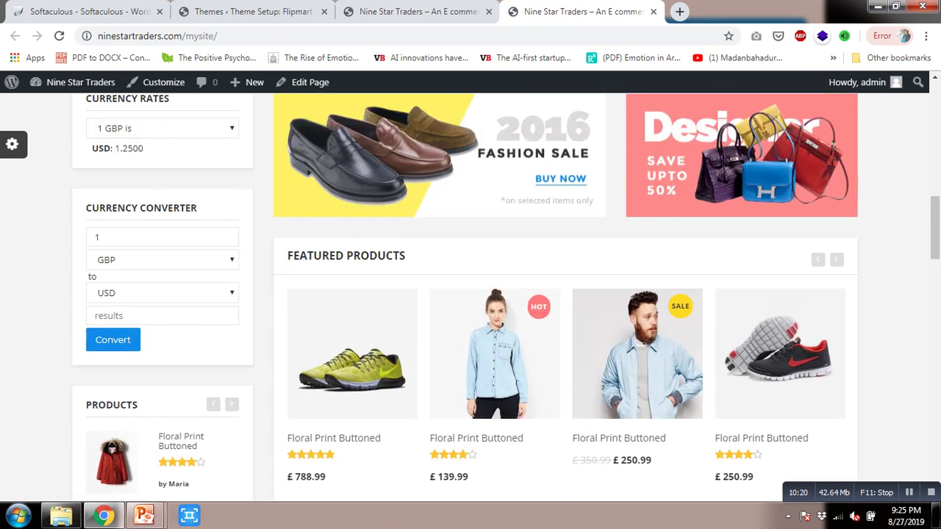
{"action": "scroll", "coordinate": [471, 294], "scroll_direction": "up", "scroll_amount": 8}
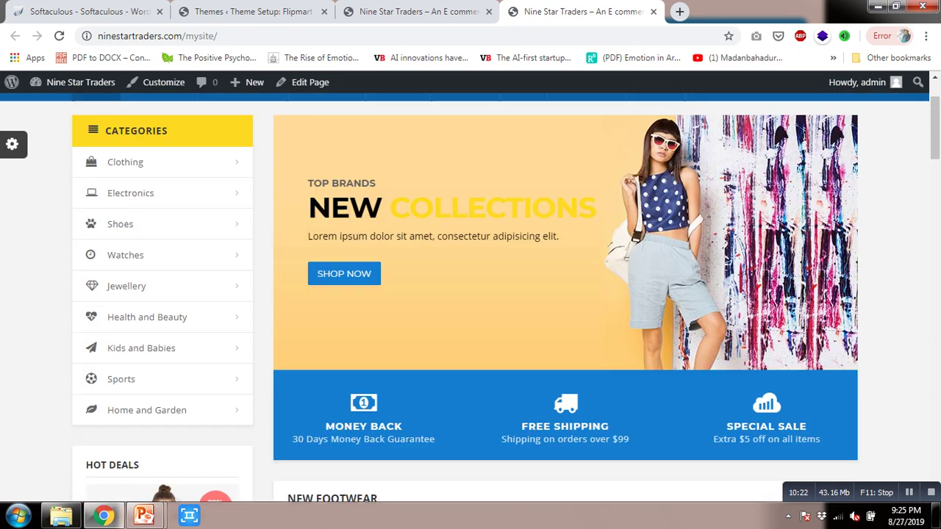
{"action": "scroll", "coordinate": [470, 294], "scroll_direction": "down", "scroll_amount": 6}
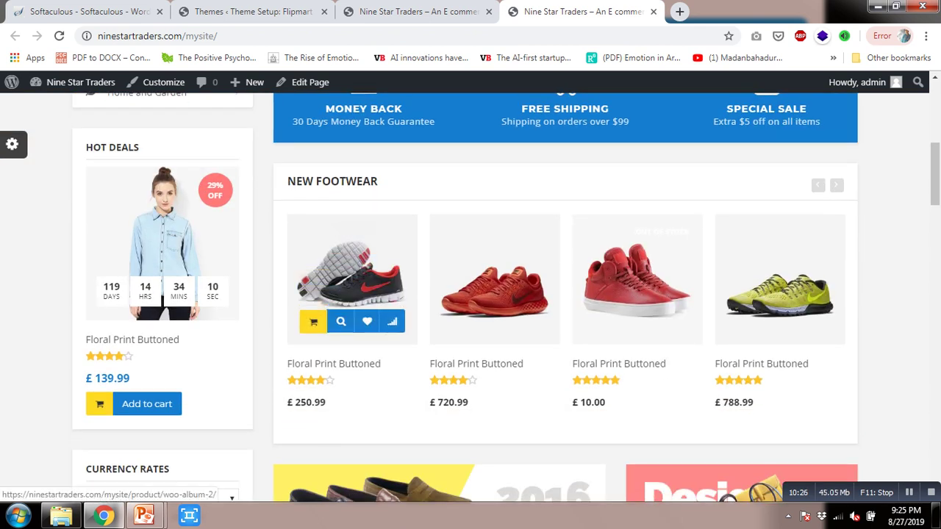
{"action": "left_click", "coordinate": [494, 279]}
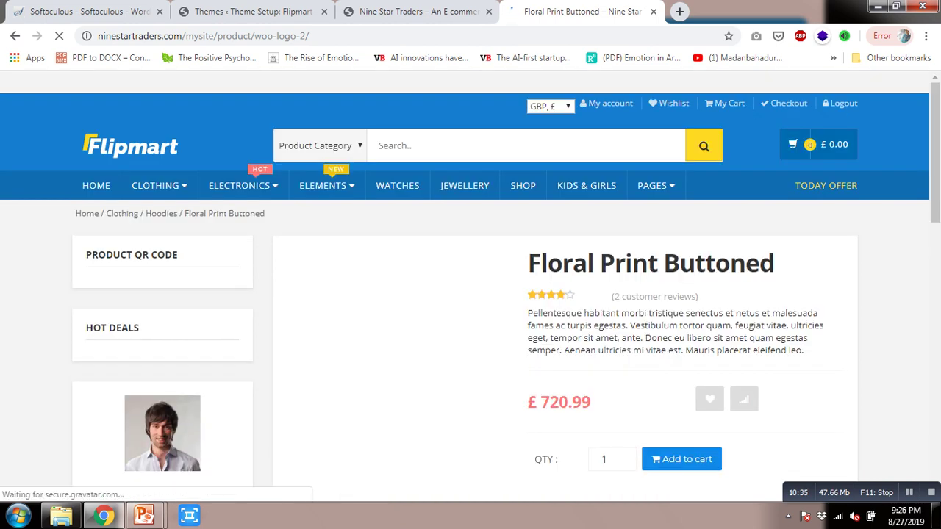
Step: Raise the Floral Print Buttoned order quantity to 3
{"action": "scroll", "coordinate": [471, 294], "scroll_direction": "down", "scroll_amount": 3}
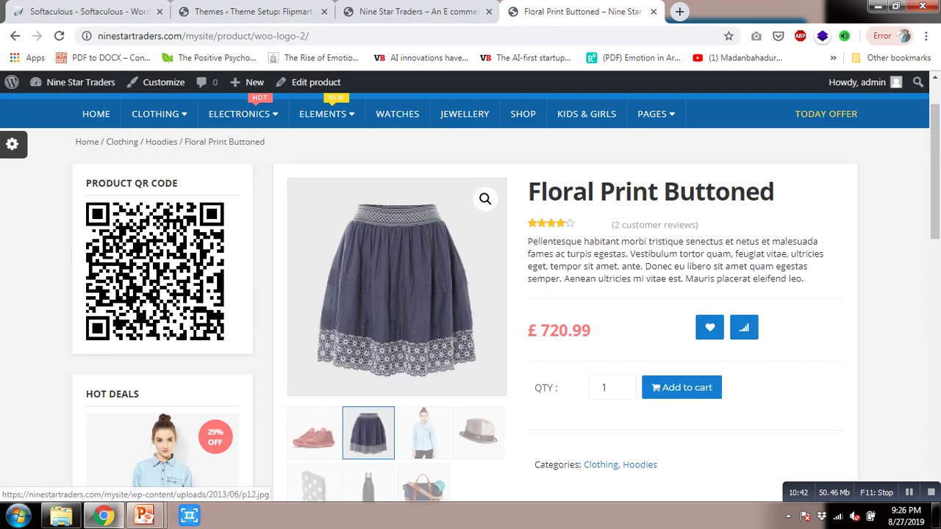
{"action": "scroll", "coordinate": [471, 294], "scroll_direction": "down", "scroll_amount": 1}
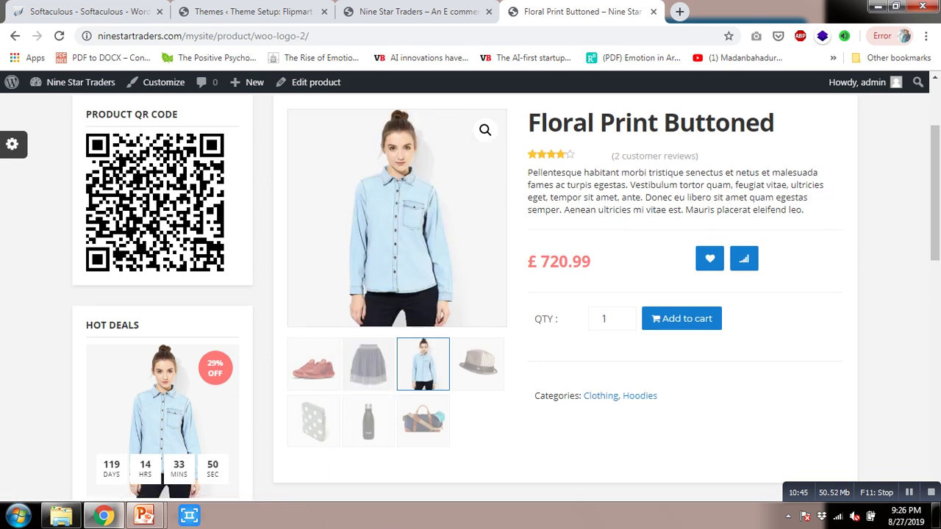
{"action": "left_click", "coordinate": [617, 315]}
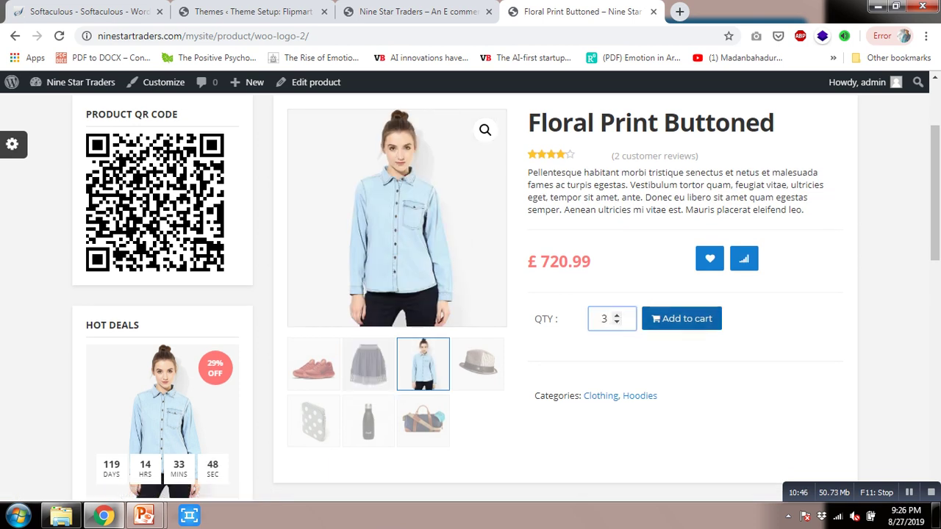
Step: Show the ELECTRONICS menu listing Laptops, Desktops, Cameras and Mobile Phones with the 5% offer
{"action": "scroll", "coordinate": [470, 294], "scroll_direction": "up", "scroll_amount": 2}
{"action": "scroll", "coordinate": [323, 177], "scroll_direction": "down", "scroll_amount": 2}
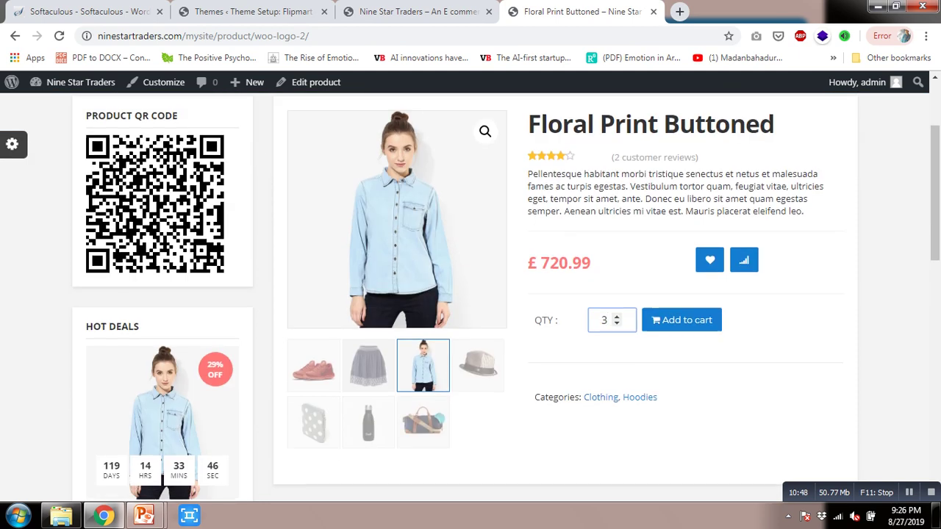
{"action": "scroll", "coordinate": [323, 176], "scroll_direction": "up", "scroll_amount": 3}
{"action": "mouse_move", "coordinate": [324, 183]}
{"action": "mouse_move", "coordinate": [243, 182]}
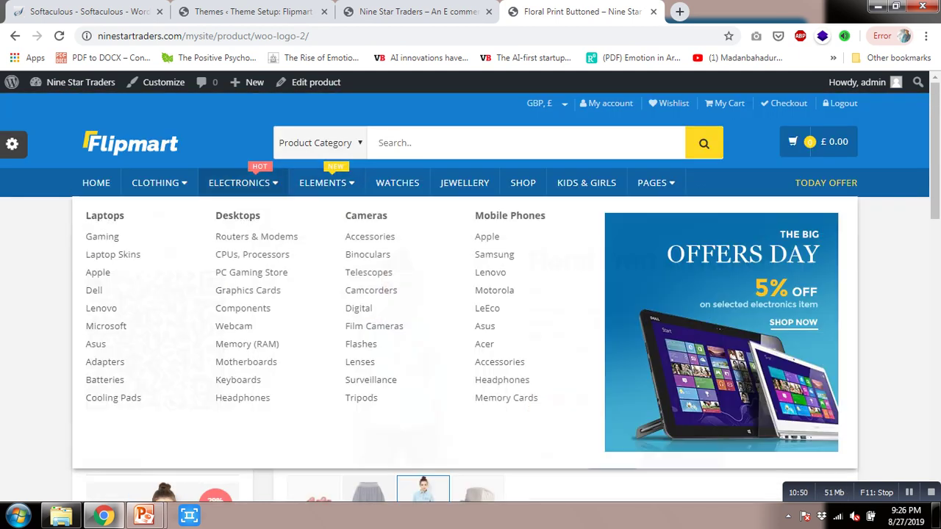